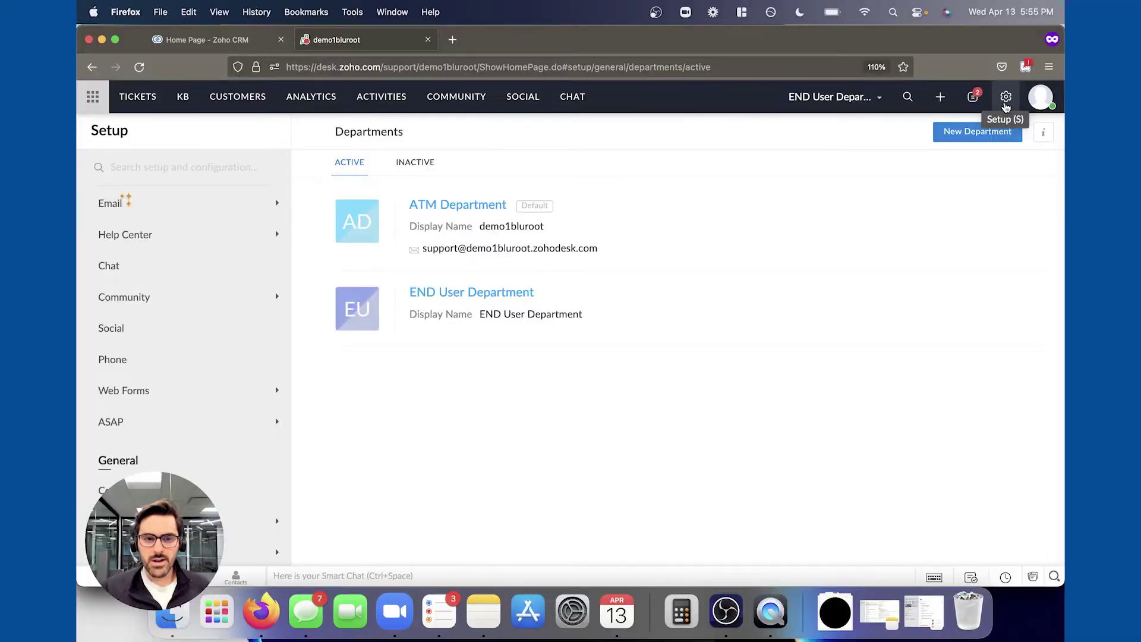
Step: Open the Setup overlay, then close it again
{"action": "left_click", "coordinate": [1006, 105]}
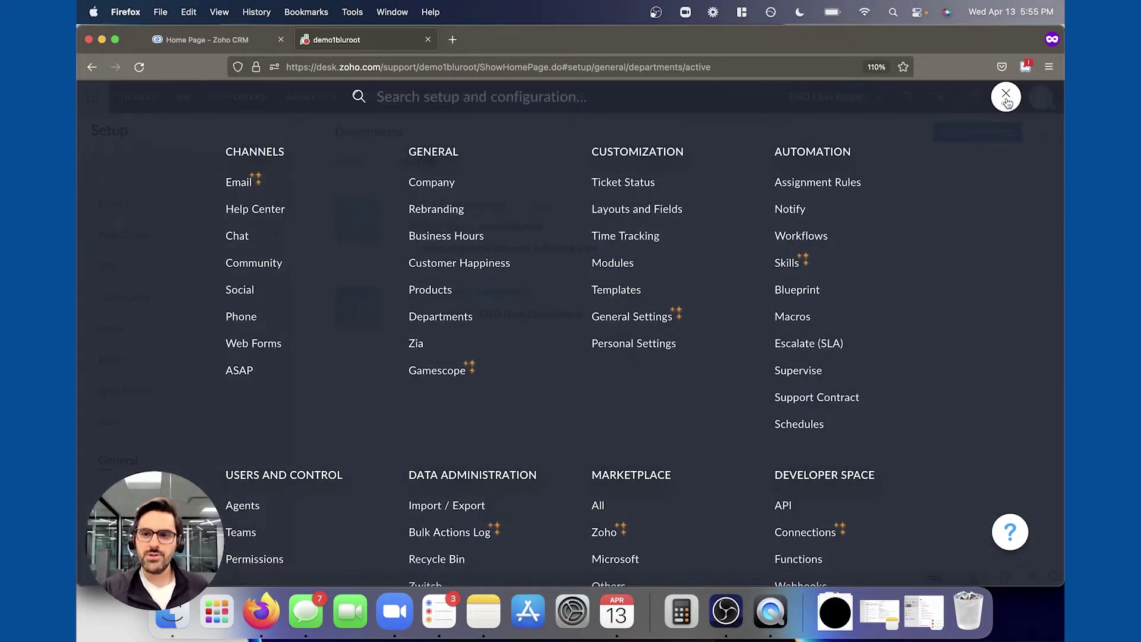
{"action": "left_click", "coordinate": [1006, 97]}
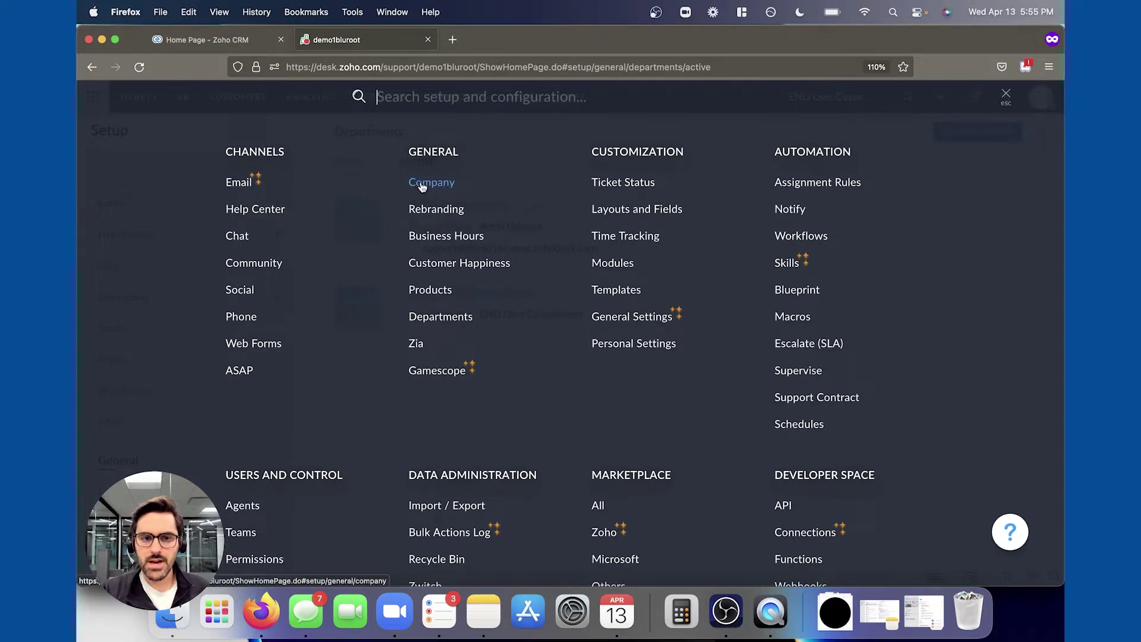
Step: Replace the company name with the new YouTube company name and save the company profile
{"action": "left_click", "coordinate": [428, 190]}
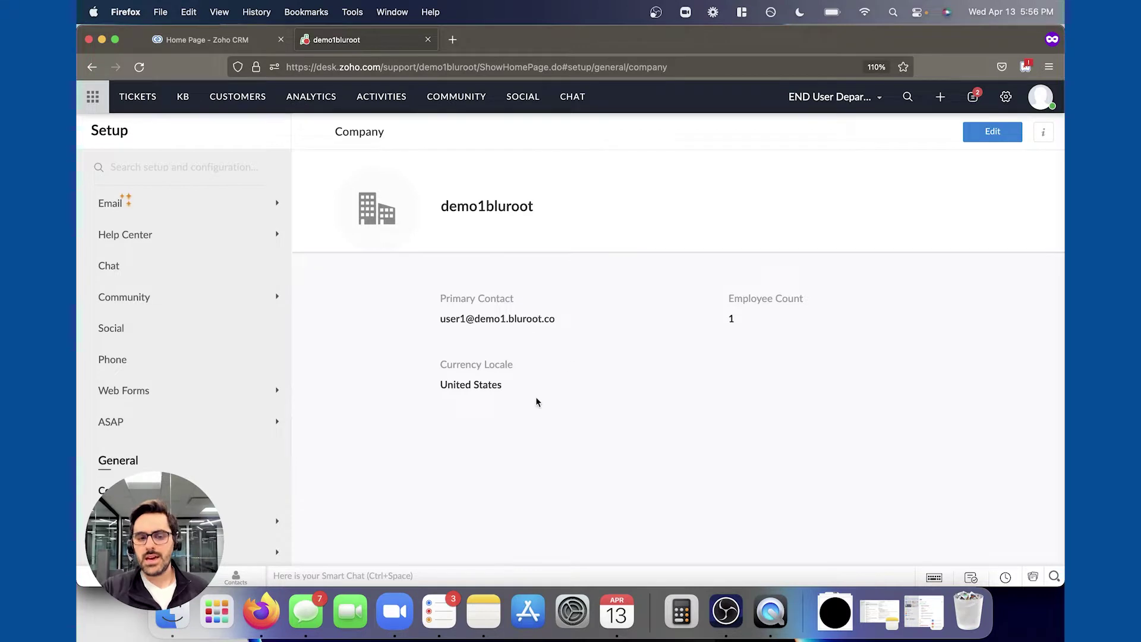
{"action": "left_click", "coordinate": [988, 142]}
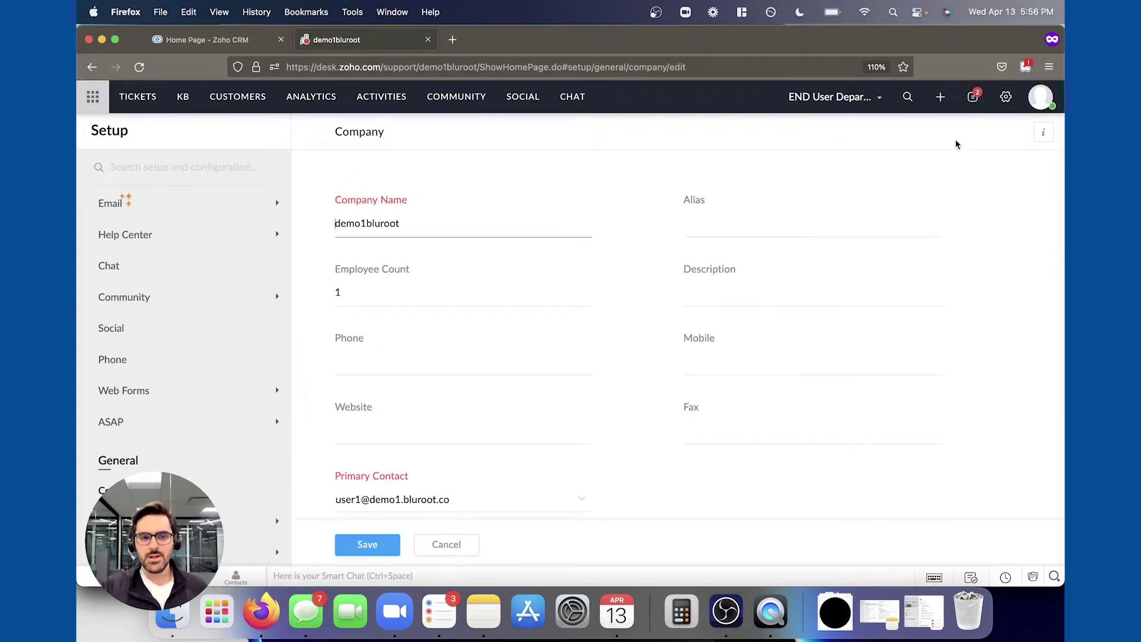
{"action": "key", "text": "super+a"}
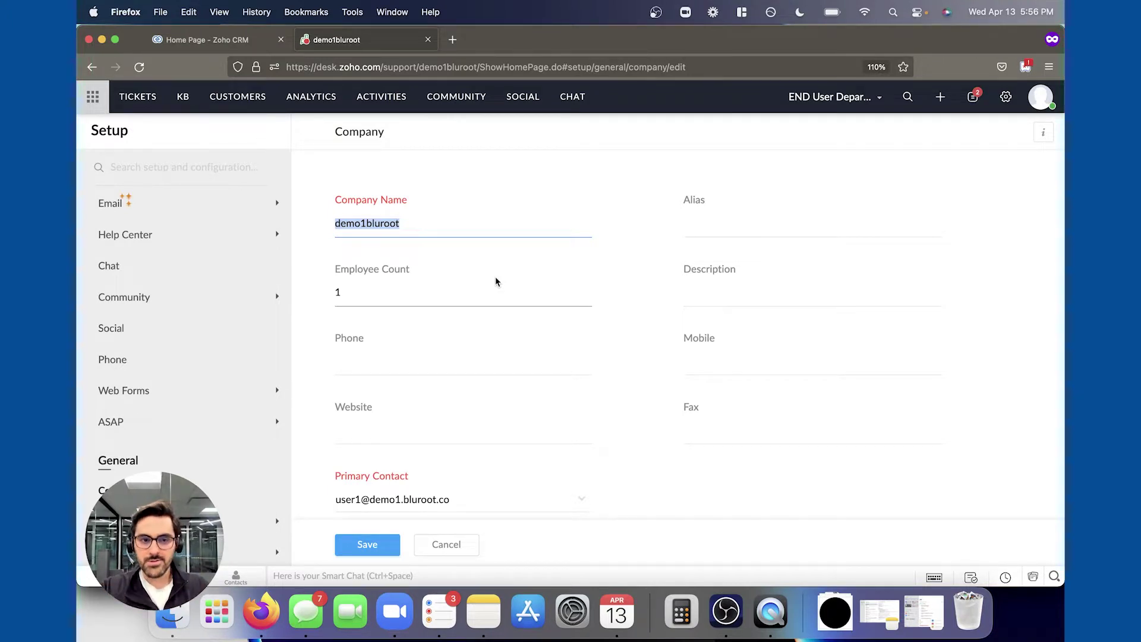
{"action": "type", "text": "Massimo's You"}
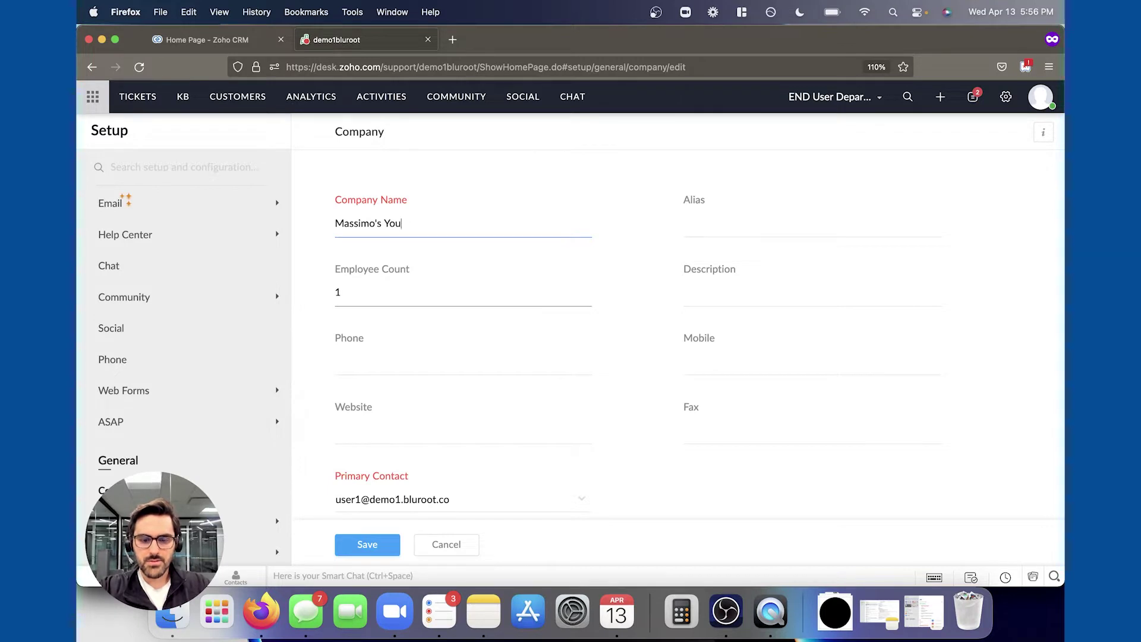
{"action": "type", "text": "tube Company"}
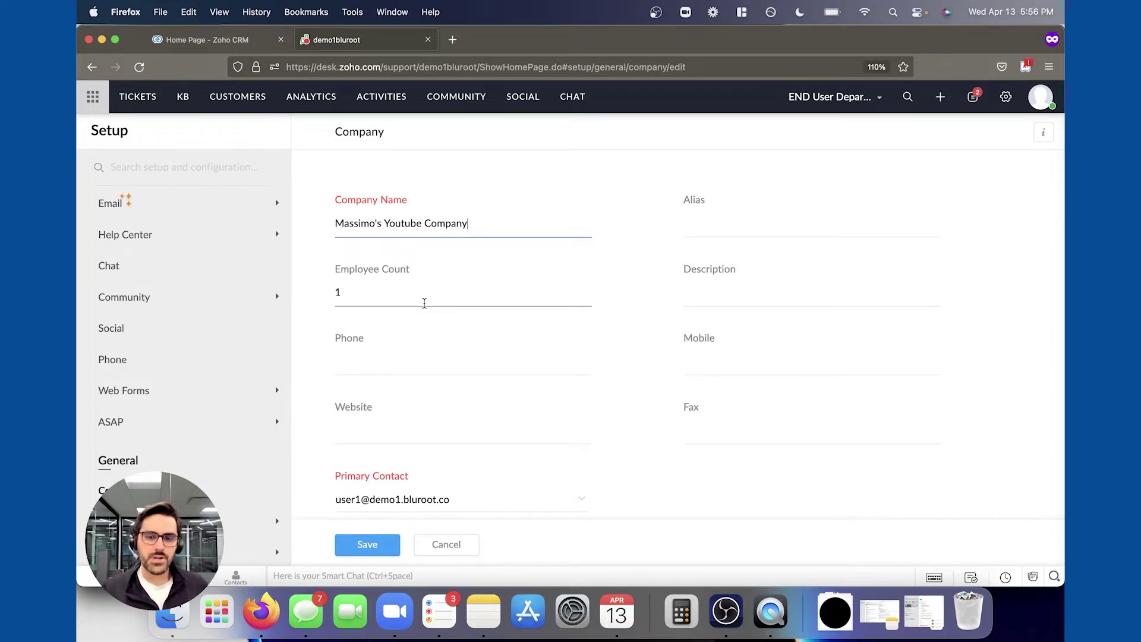
{"action": "scroll", "coordinate": [425, 303], "scroll_direction": "down", "scroll_amount": 1}
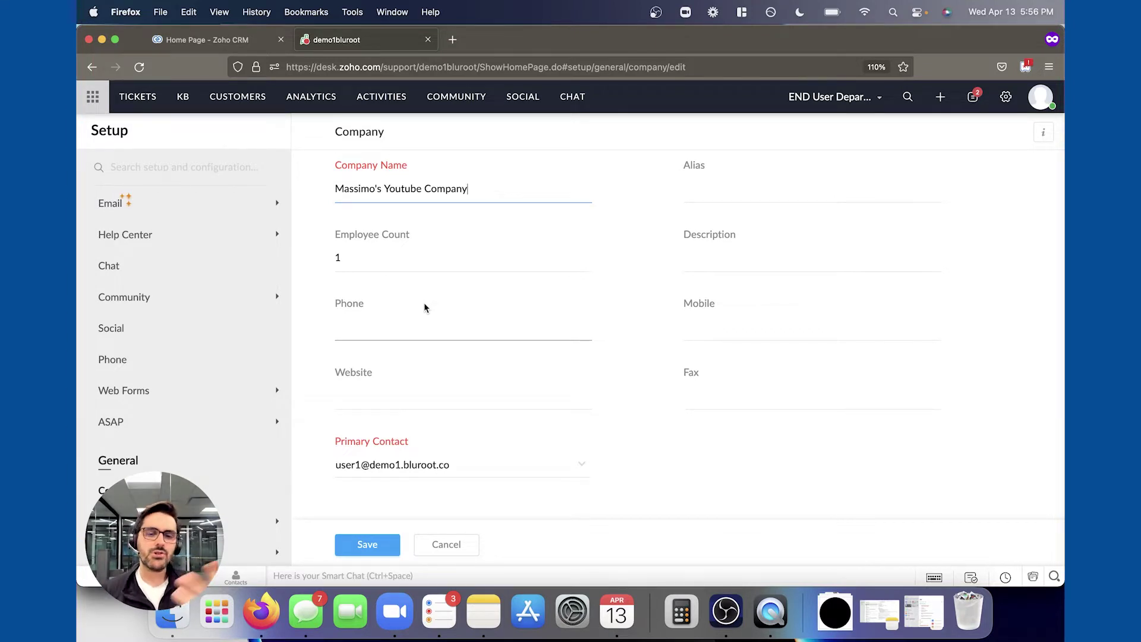
{"action": "left_click", "coordinate": [369, 545]}
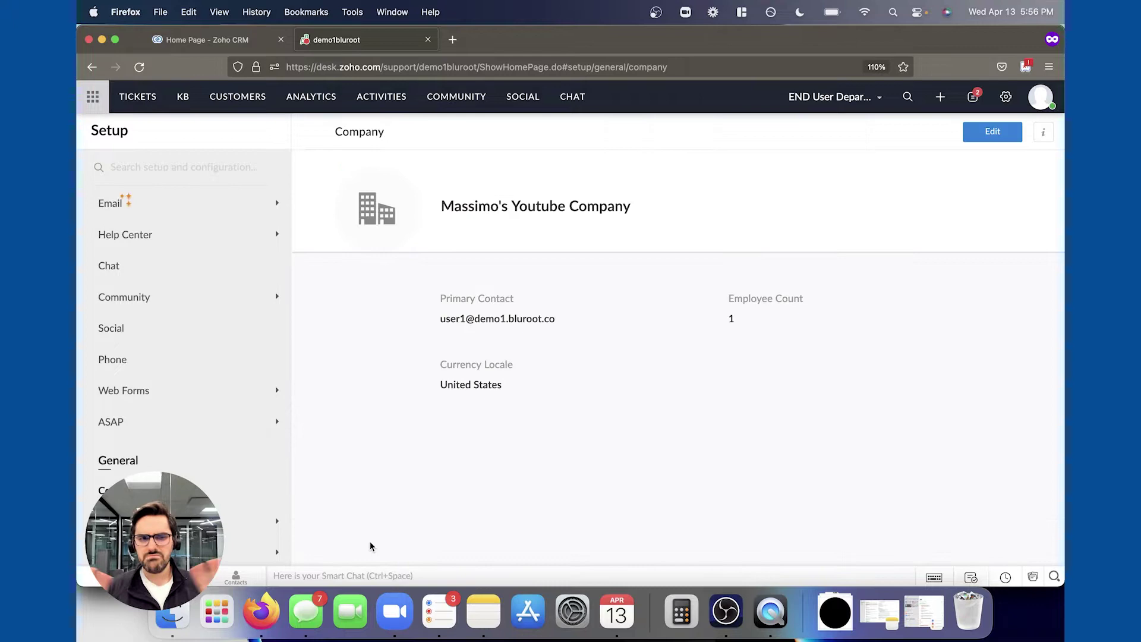
Step: Start a new business hour named 'Normal Business Hours'
{"action": "left_click", "coordinate": [1006, 97]}
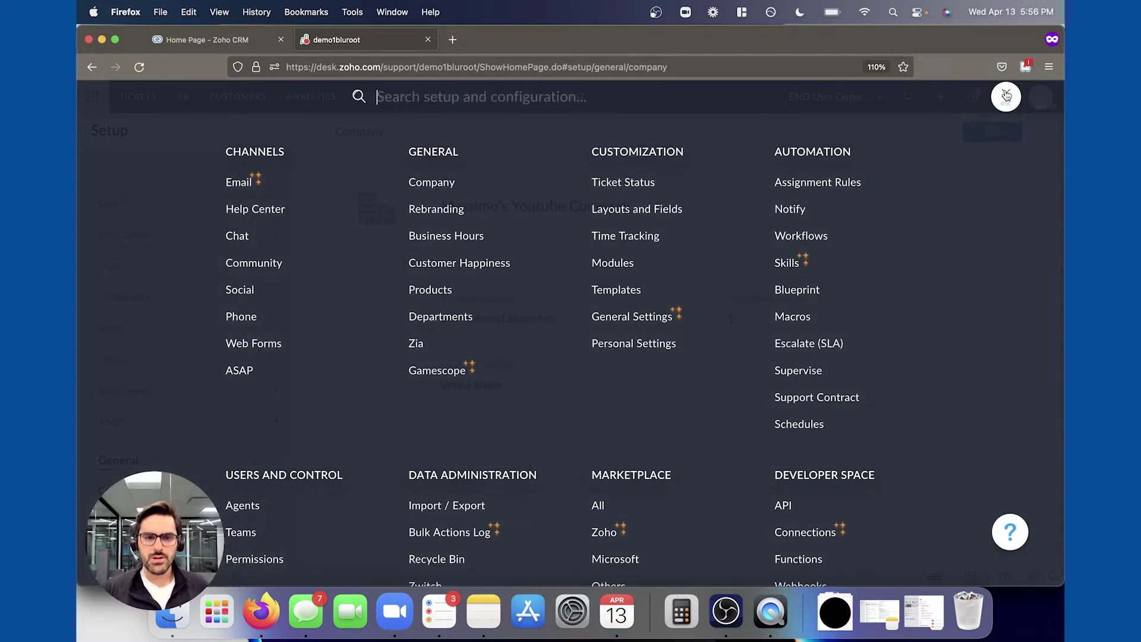
{"action": "left_click", "coordinate": [444, 236]}
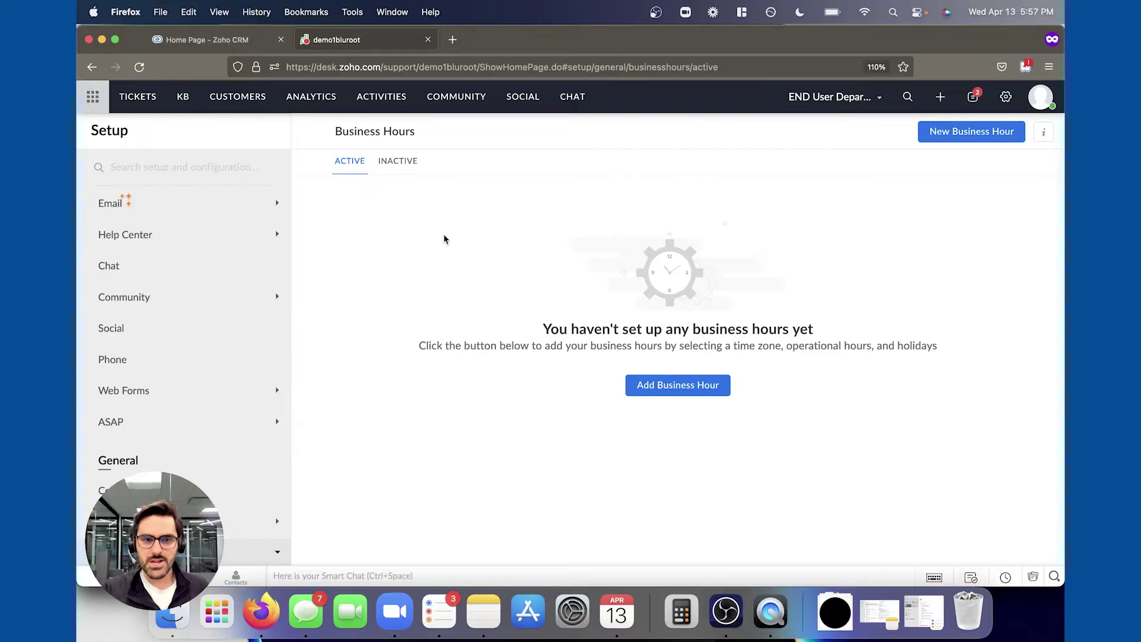
{"action": "left_click", "coordinate": [657, 384]}
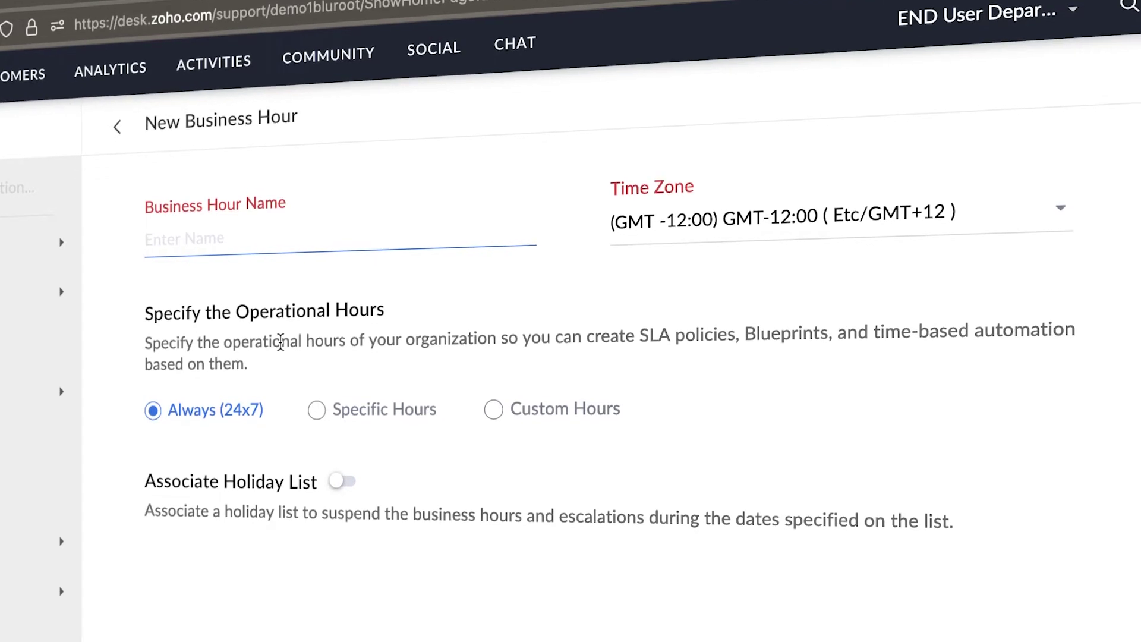
{"action": "type", "text": "Normal"}
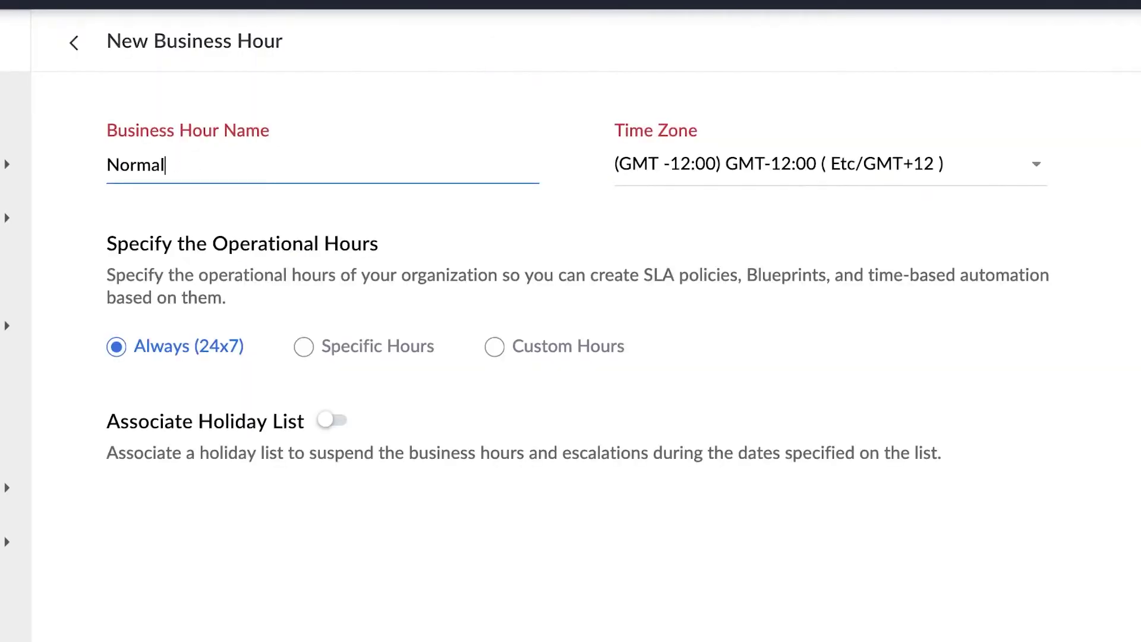
{"action": "type", "text": " Business Hours"}
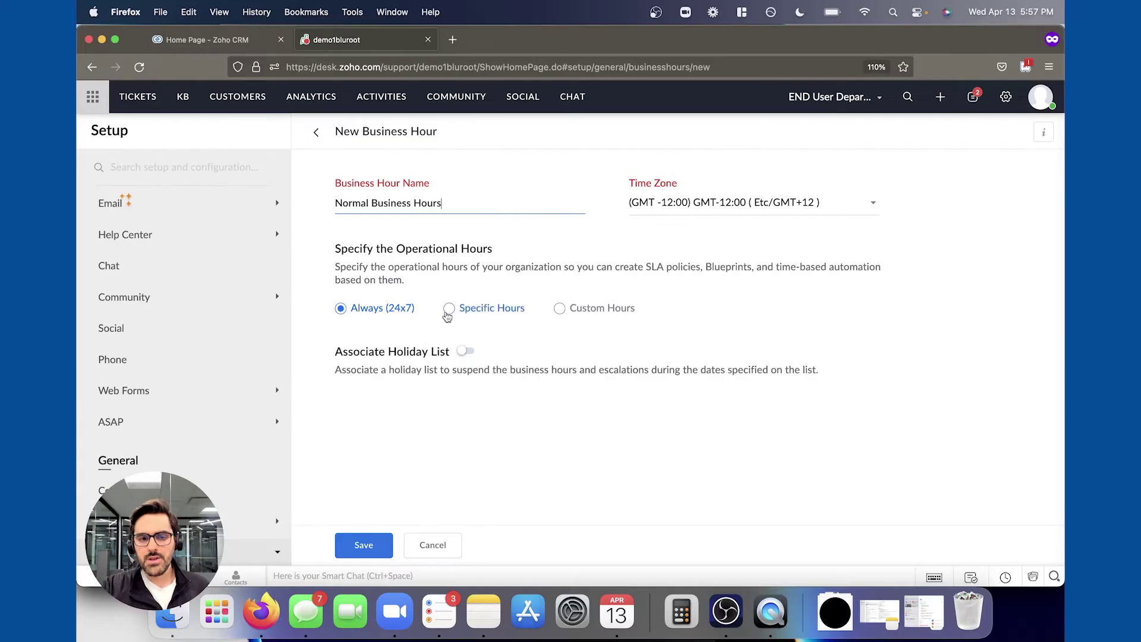
Step: Use Specific Hours of 9 AM to 5 PM, Monday to Friday, and save the schedule
{"action": "left_click", "coordinate": [305, 351]}
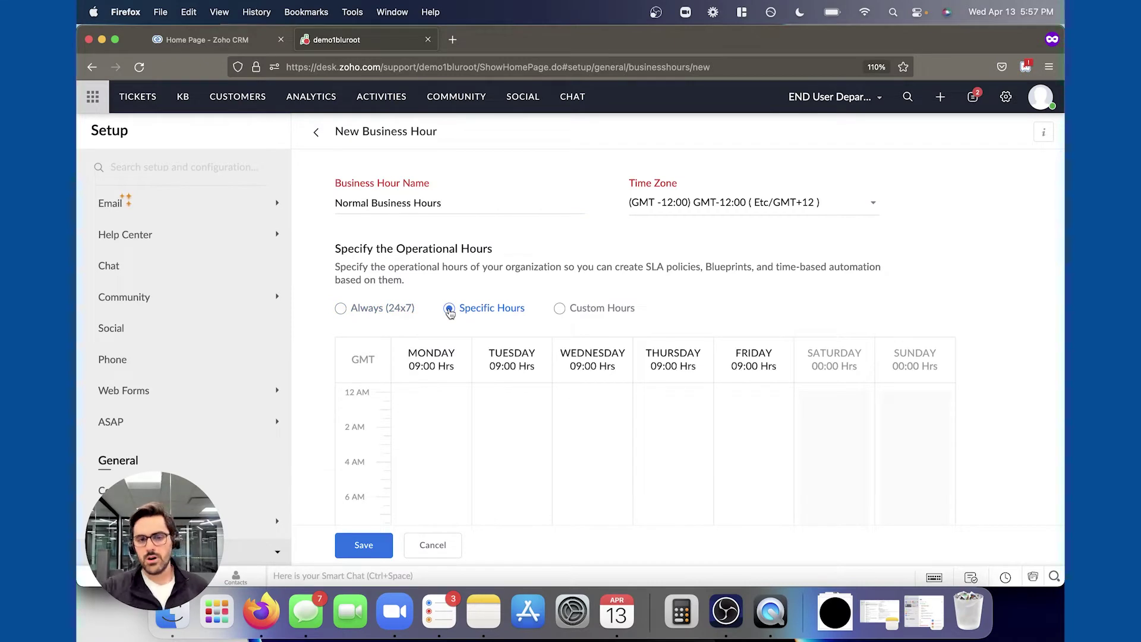
{"action": "scroll", "coordinate": [450, 313], "scroll_direction": "down", "scroll_amount": 1}
{"action": "scroll", "coordinate": [450, 313], "scroll_direction": "down", "scroll_amount": 5}
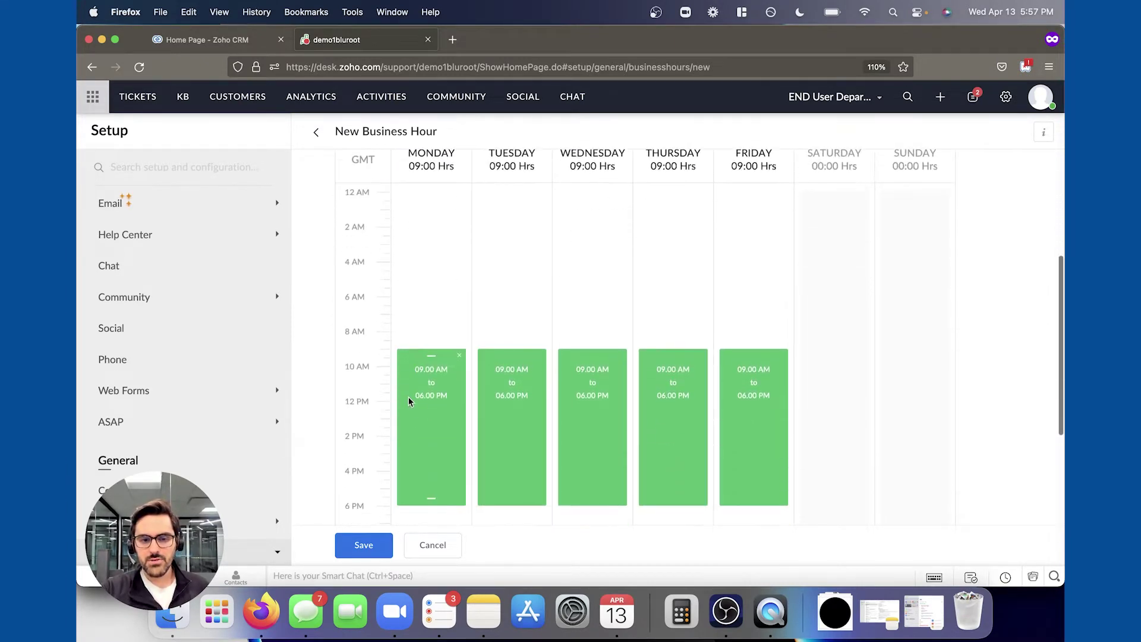
{"action": "left_click_drag", "start_coordinate": [433, 500], "coordinate": [434, 482]}
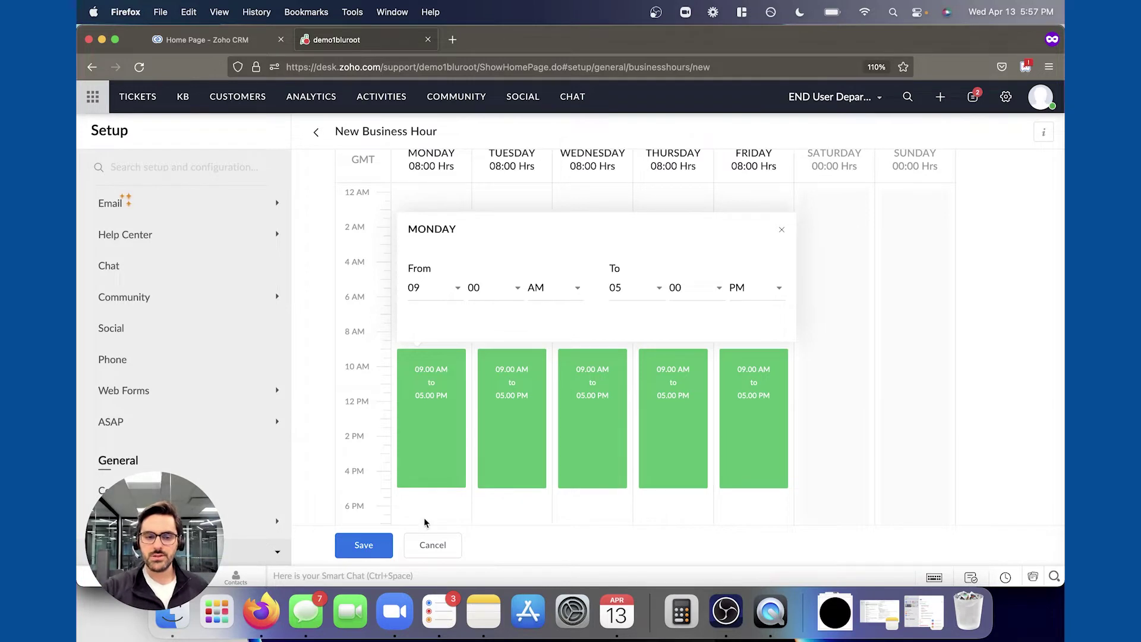
{"action": "left_click", "coordinate": [357, 550]}
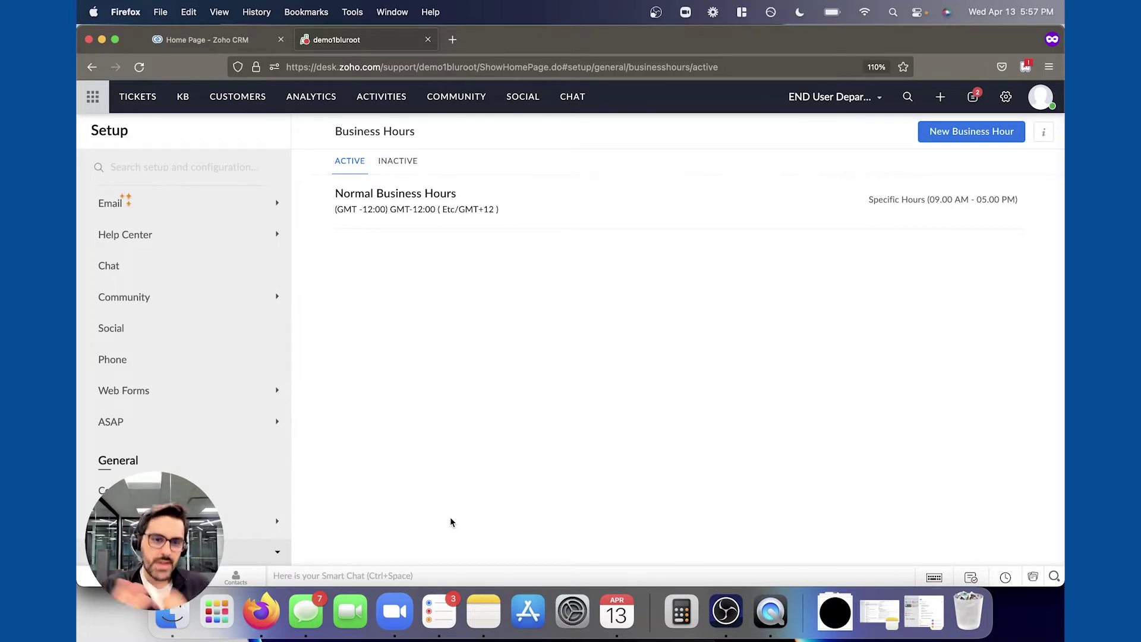
{"action": "mouse_move", "coordinate": [944, 213]}
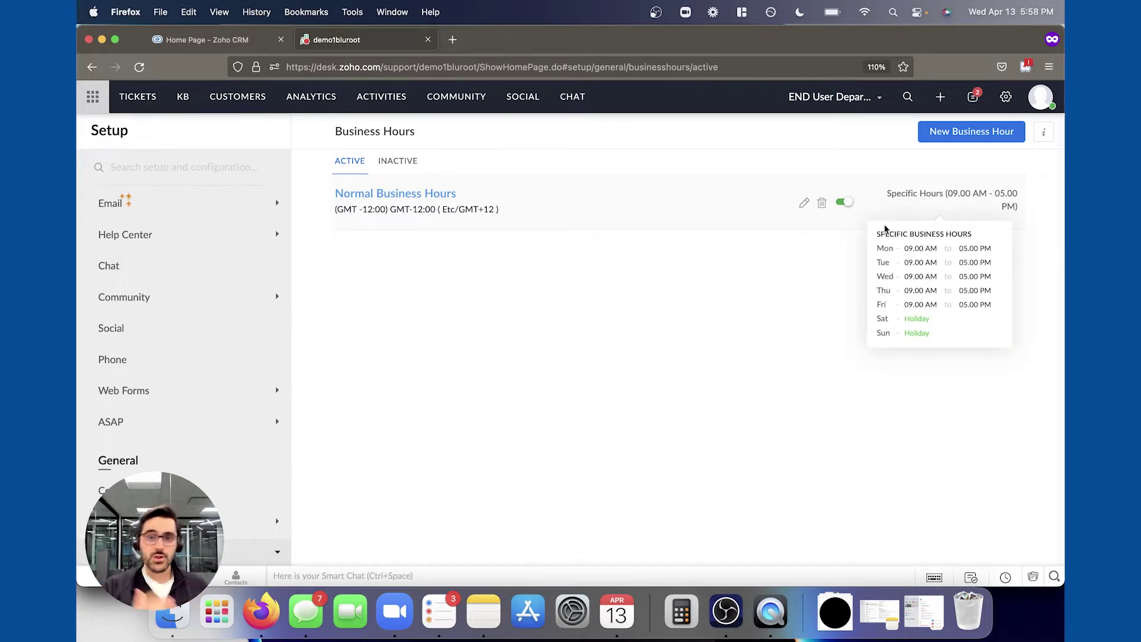
Step: Open the ticket General Settings and check its department list (ATM, END User Department) without changing it
{"action": "left_click", "coordinate": [137, 167]}
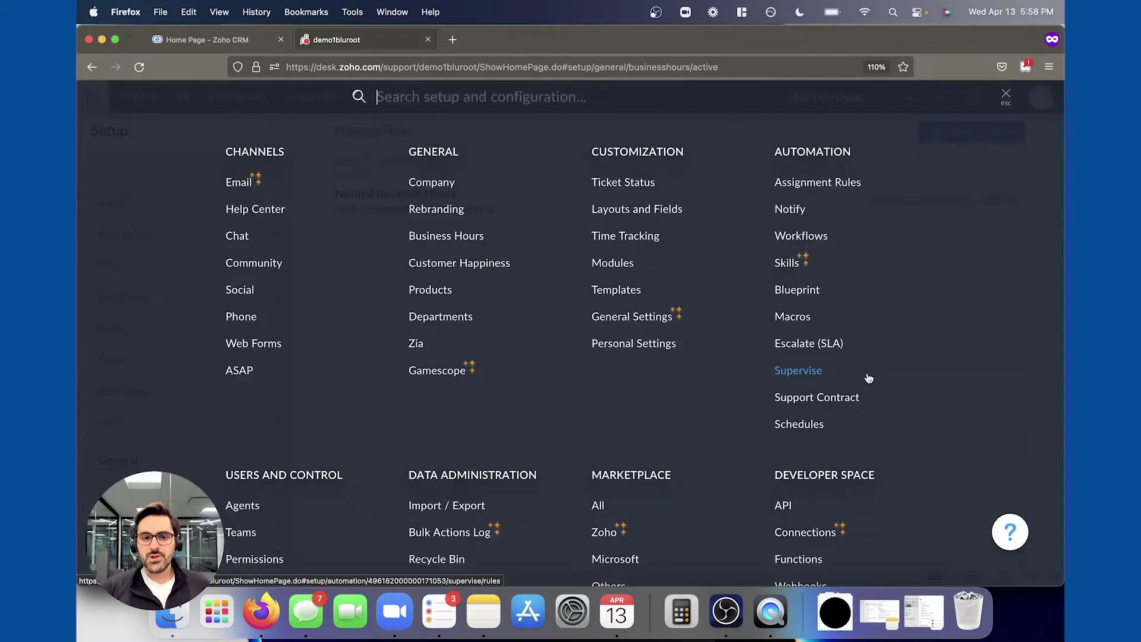
{"action": "left_click", "coordinate": [604, 317]}
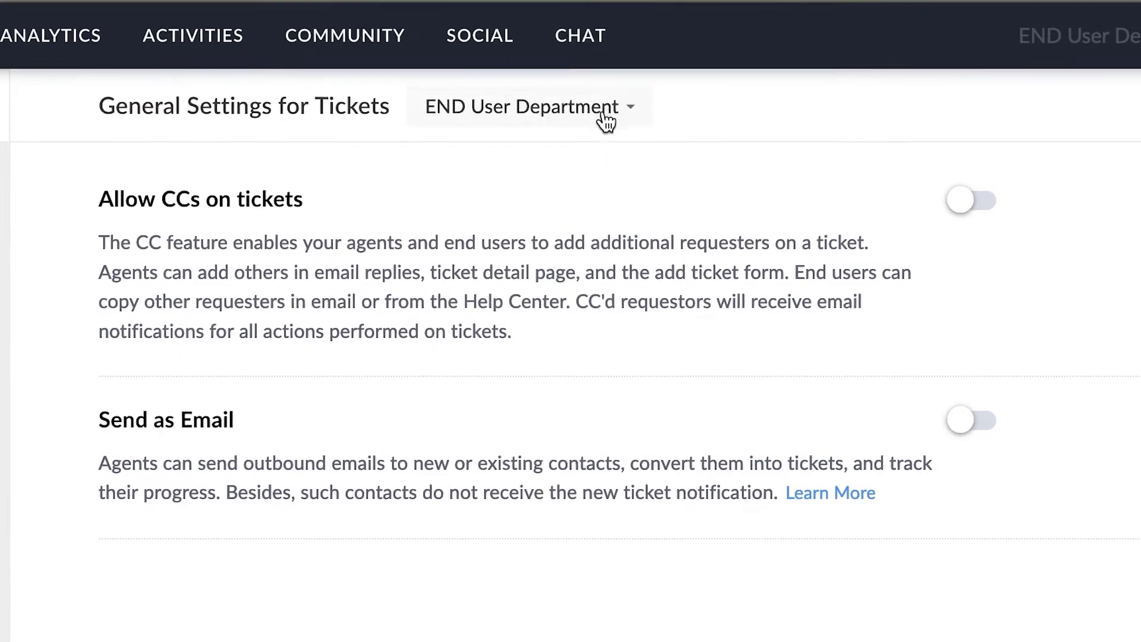
{"action": "left_click", "coordinate": [526, 116]}
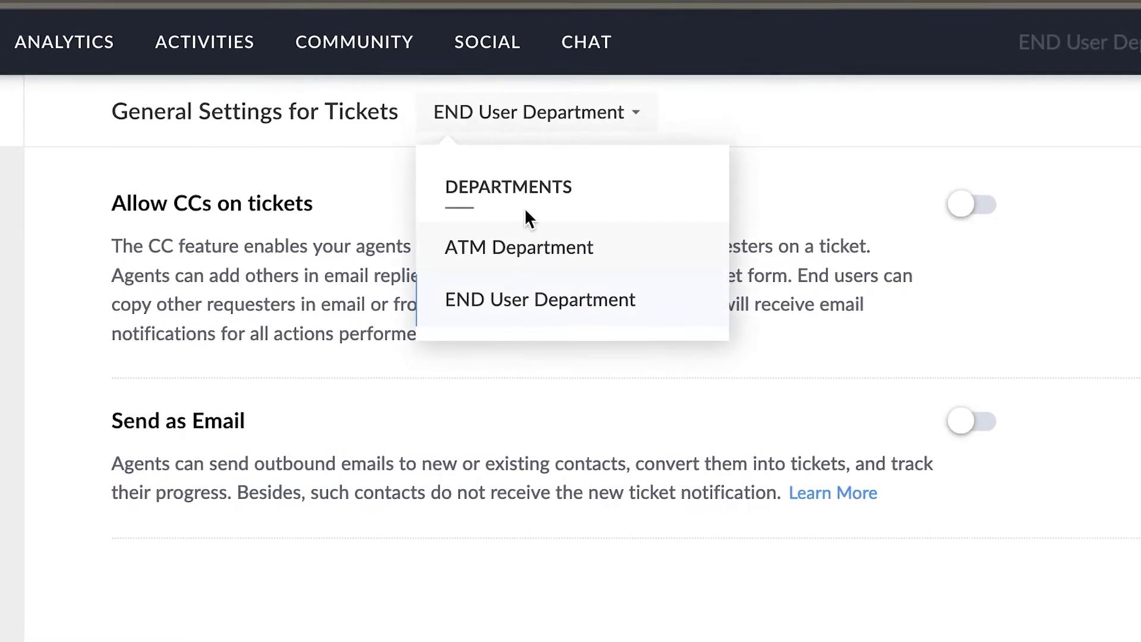
{"action": "left_click", "coordinate": [358, 181]}
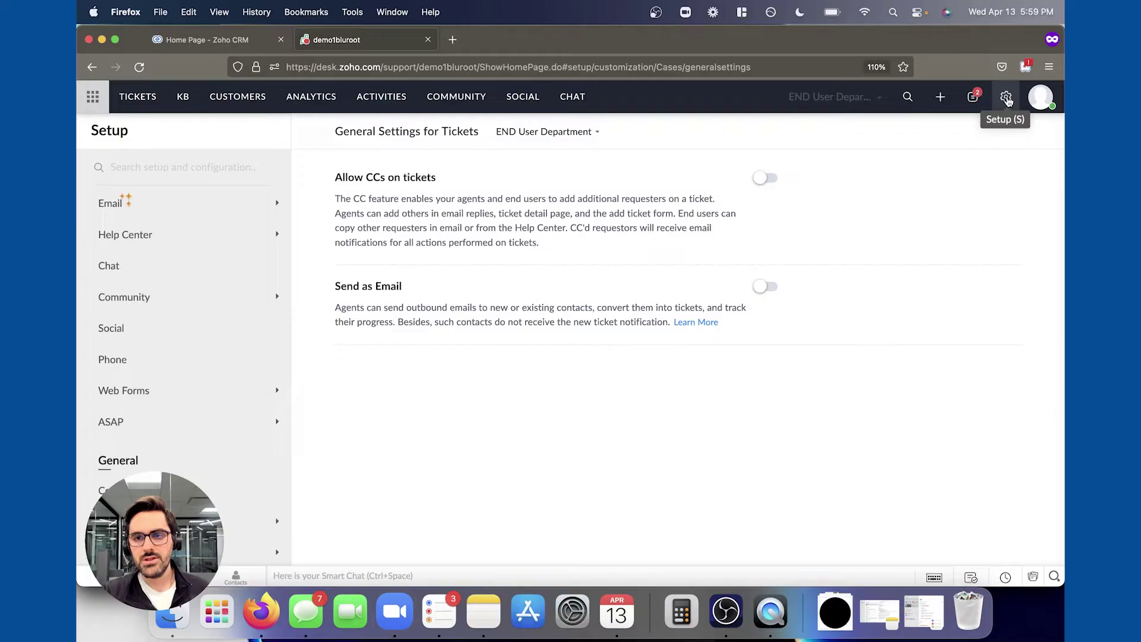
Step: Review the whole Edit My Information form, then cancel it without saving
{"action": "left_click", "coordinate": [1004, 97]}
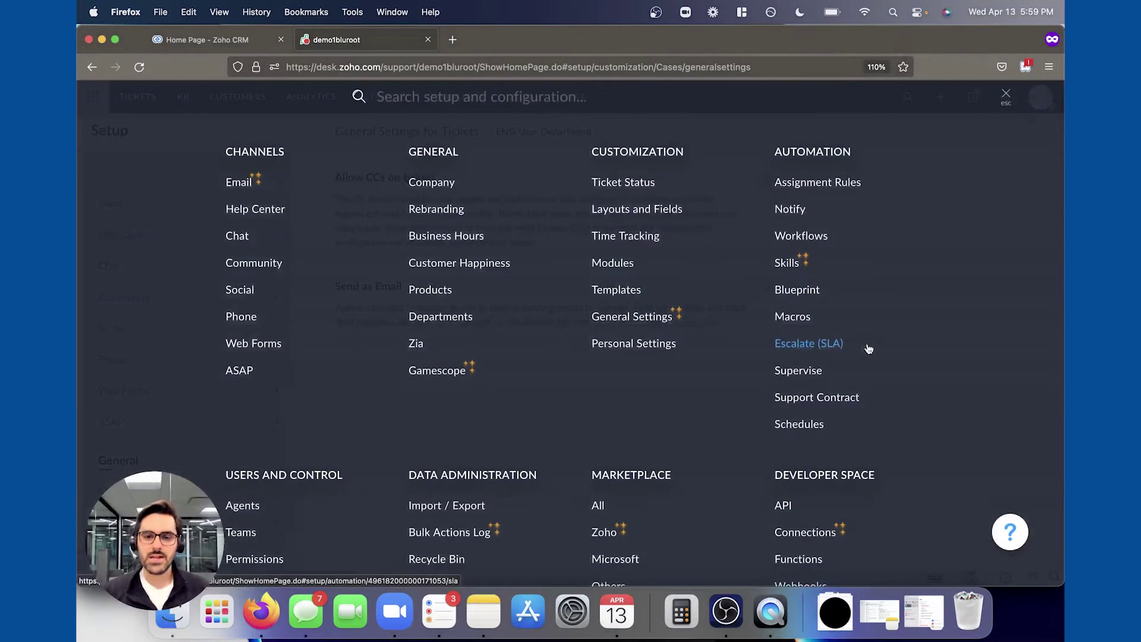
{"action": "left_click", "coordinate": [639, 346]}
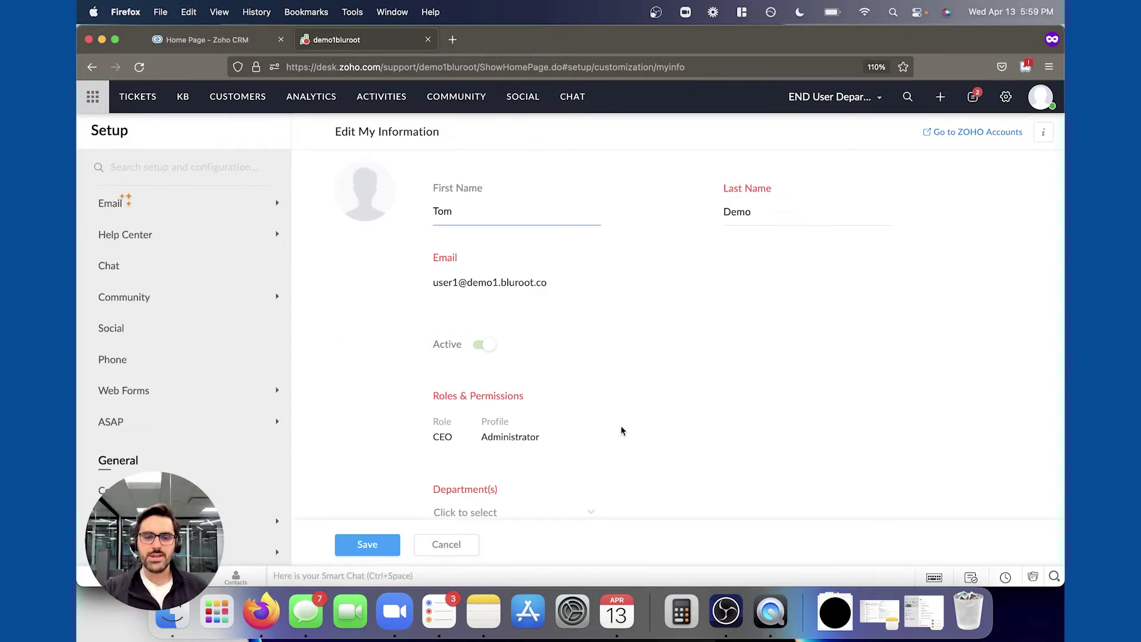
{"action": "scroll", "coordinate": [622, 429], "scroll_direction": "down", "scroll_amount": 2}
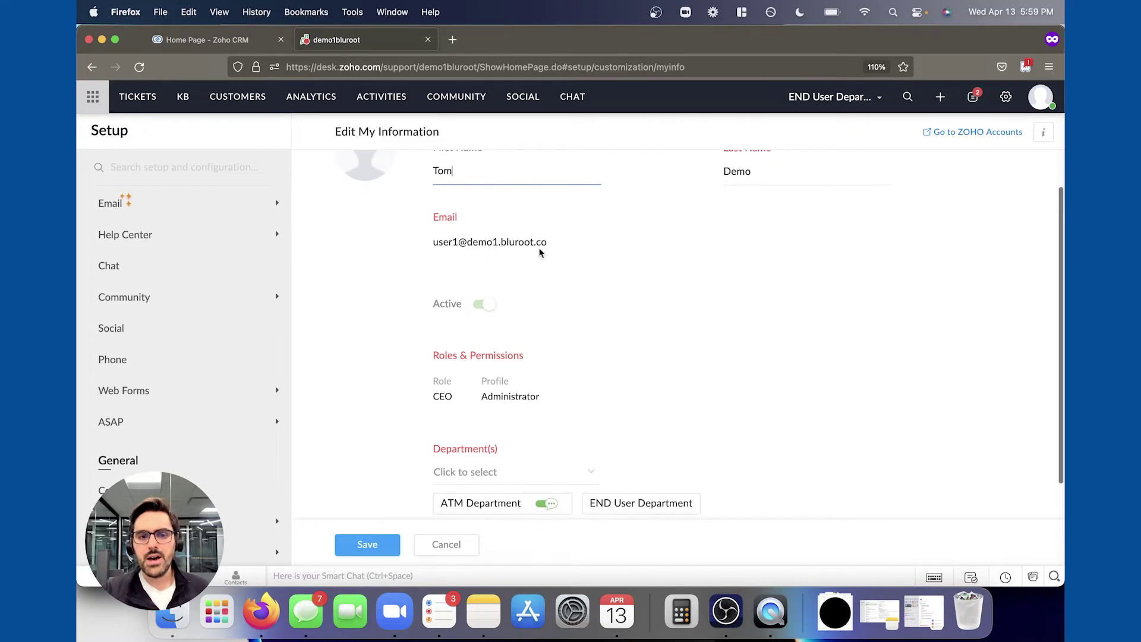
{"action": "scroll", "coordinate": [621, 291], "scroll_direction": "down", "scroll_amount": 2}
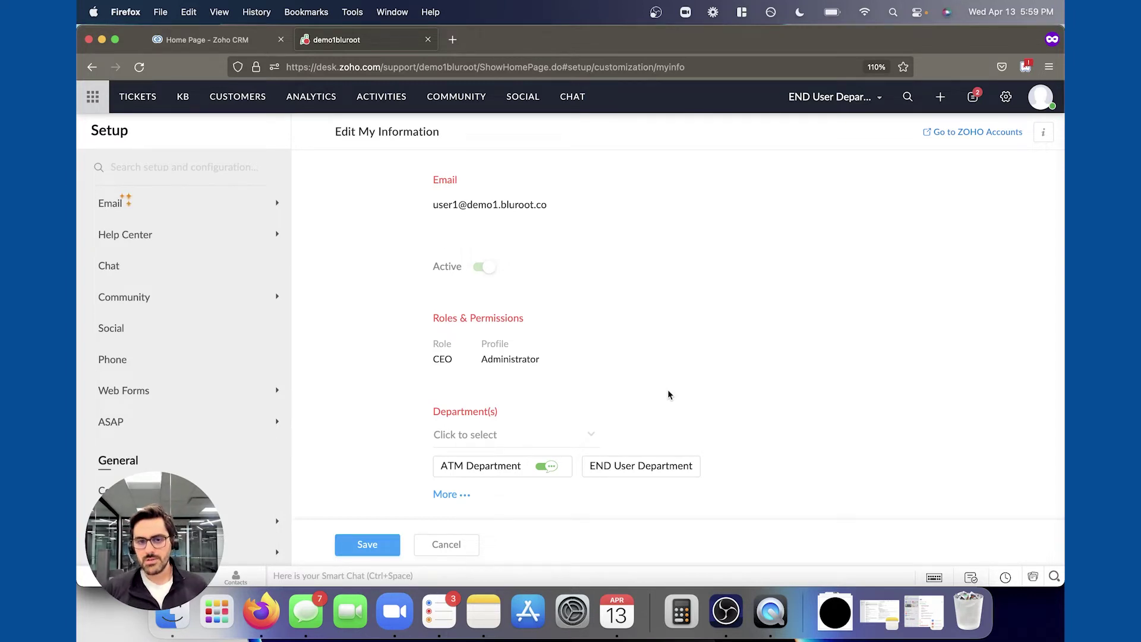
{"action": "scroll", "coordinate": [469, 402], "scroll_direction": "down", "scroll_amount": 10}
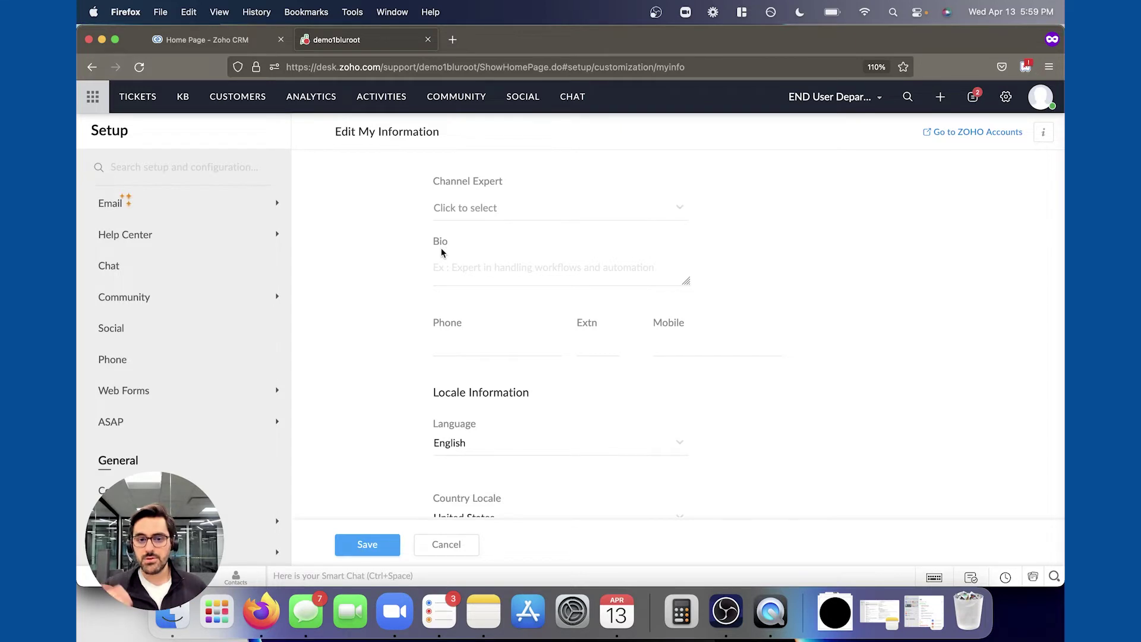
{"action": "scroll", "coordinate": [442, 252], "scroll_direction": "down", "scroll_amount": 5}
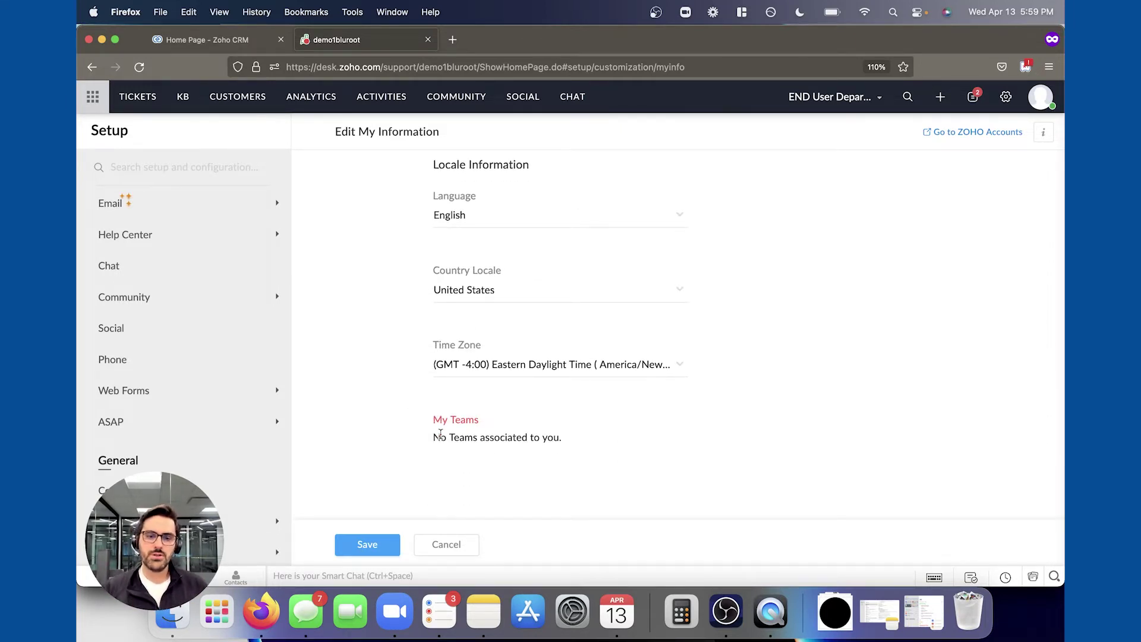
{"action": "scroll", "coordinate": [441, 434], "scroll_direction": "up", "scroll_amount": 5}
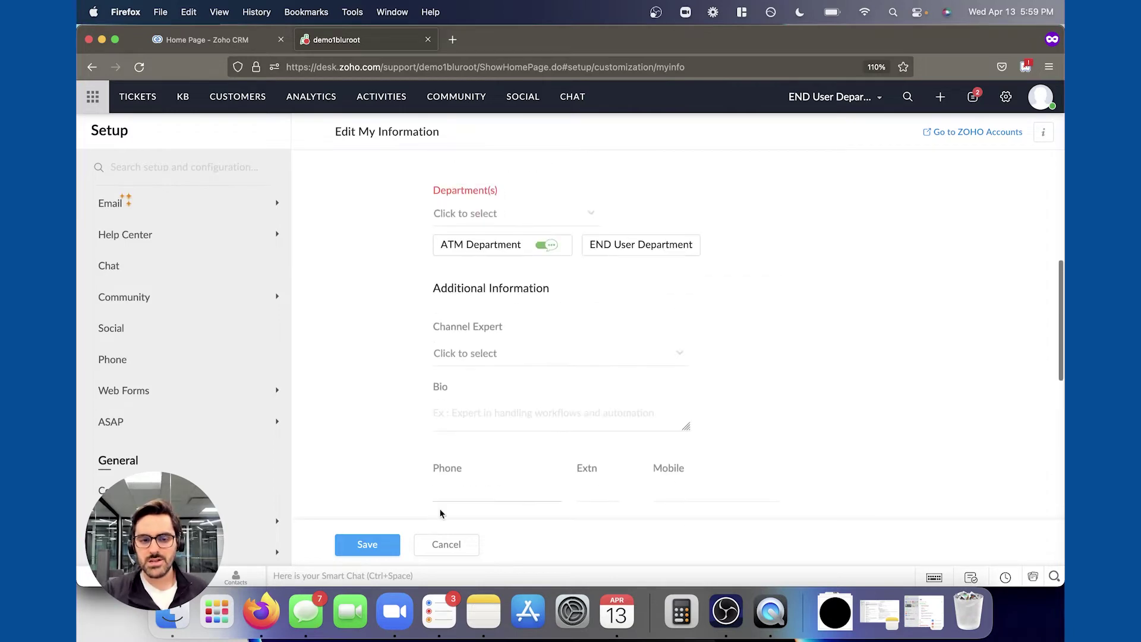
{"action": "left_click", "coordinate": [444, 543]}
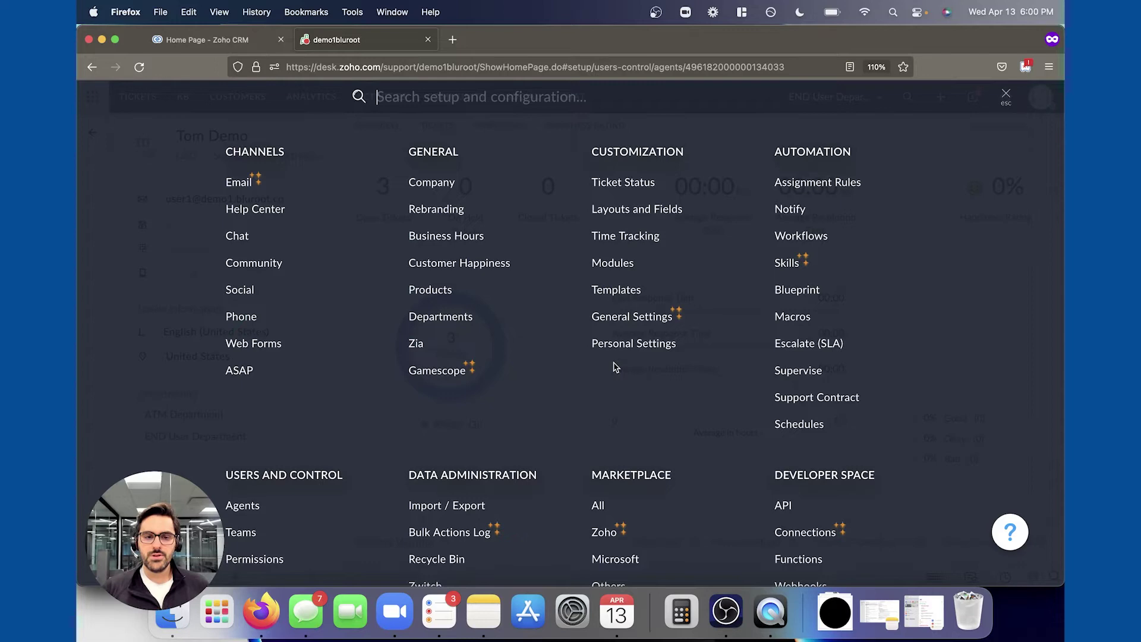
Step: Show the Departments page listing ATM Department and END User Department
{"action": "left_click", "coordinate": [446, 320]}
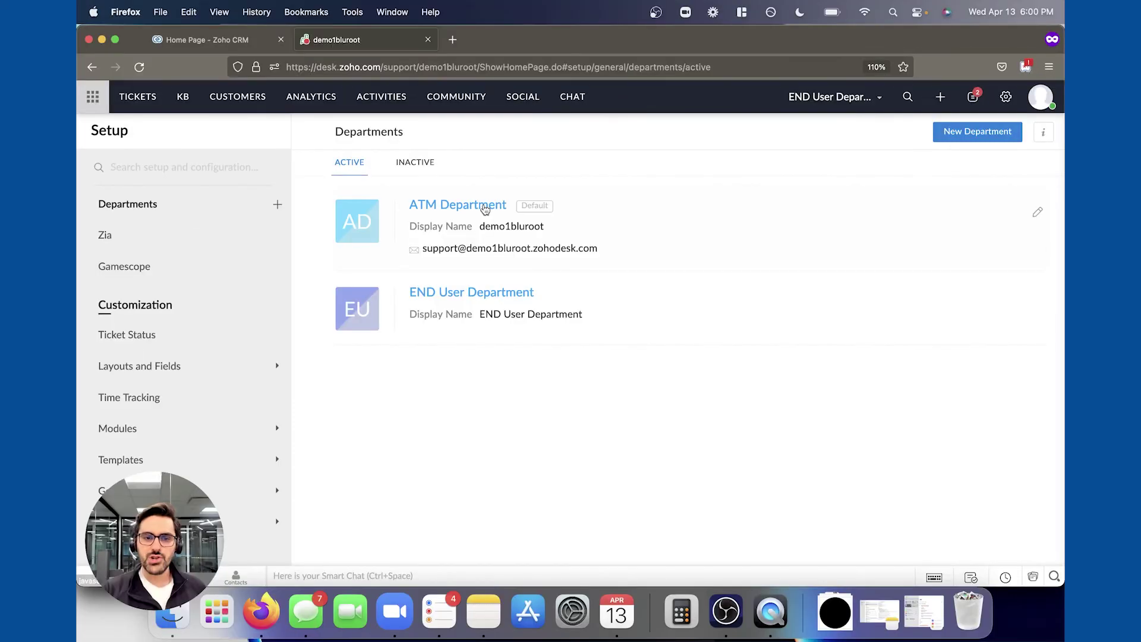
Step: Open ATM Department and look through its support email addresses and Other Configuration options
{"action": "left_click", "coordinate": [30, 344]}
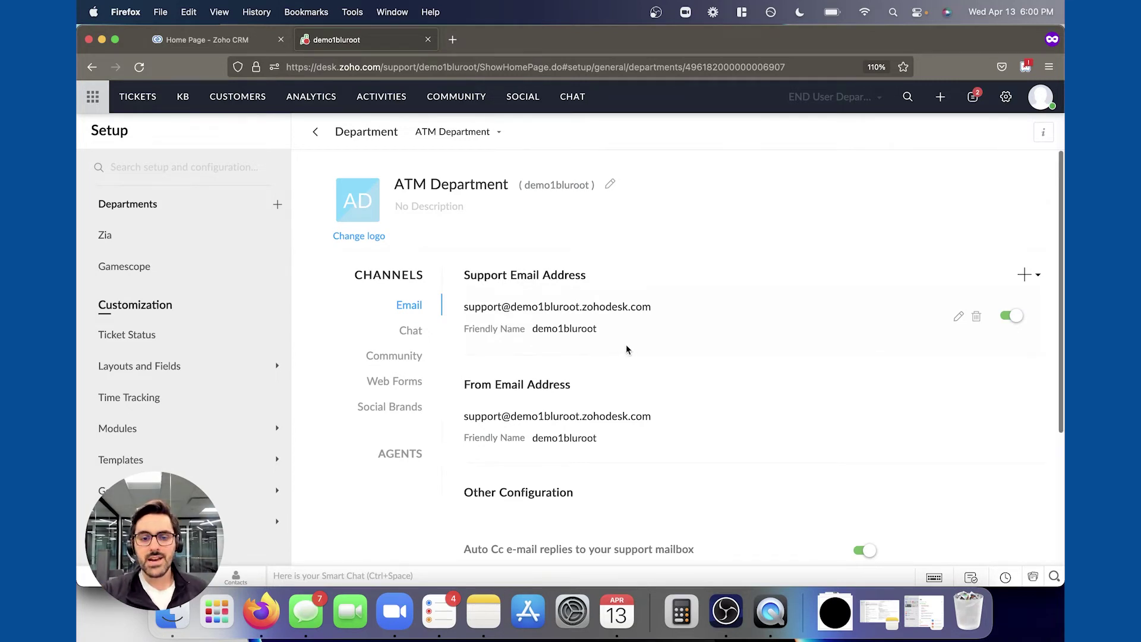
{"action": "scroll", "coordinate": [626, 344], "scroll_direction": "down", "scroll_amount": 5}
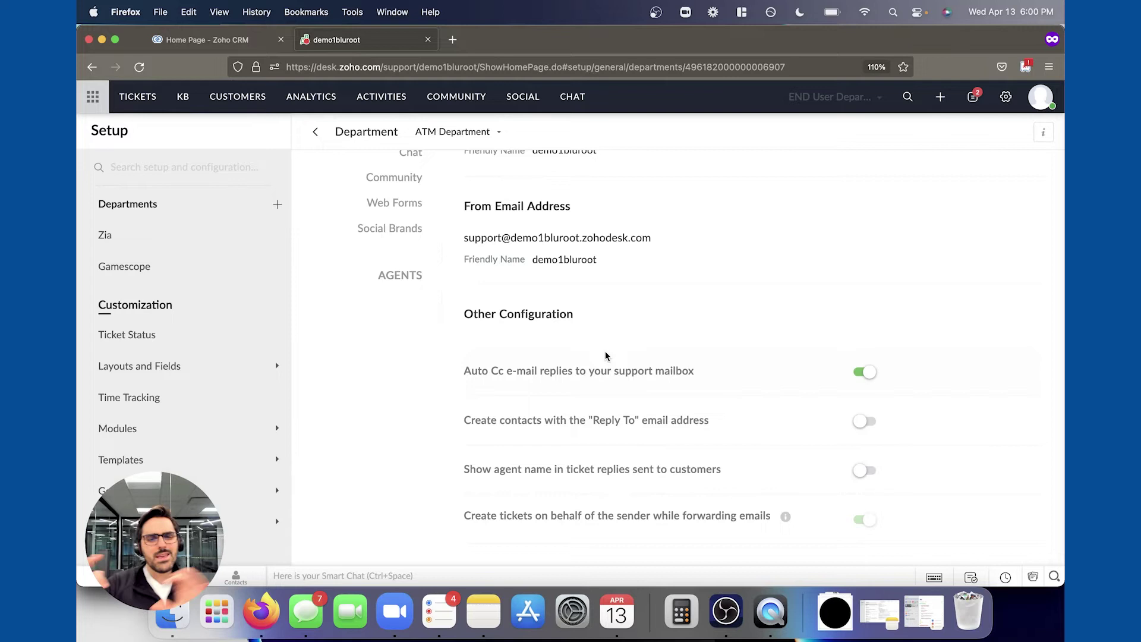
{"action": "scroll", "coordinate": [605, 356], "scroll_direction": "up", "scroll_amount": 3}
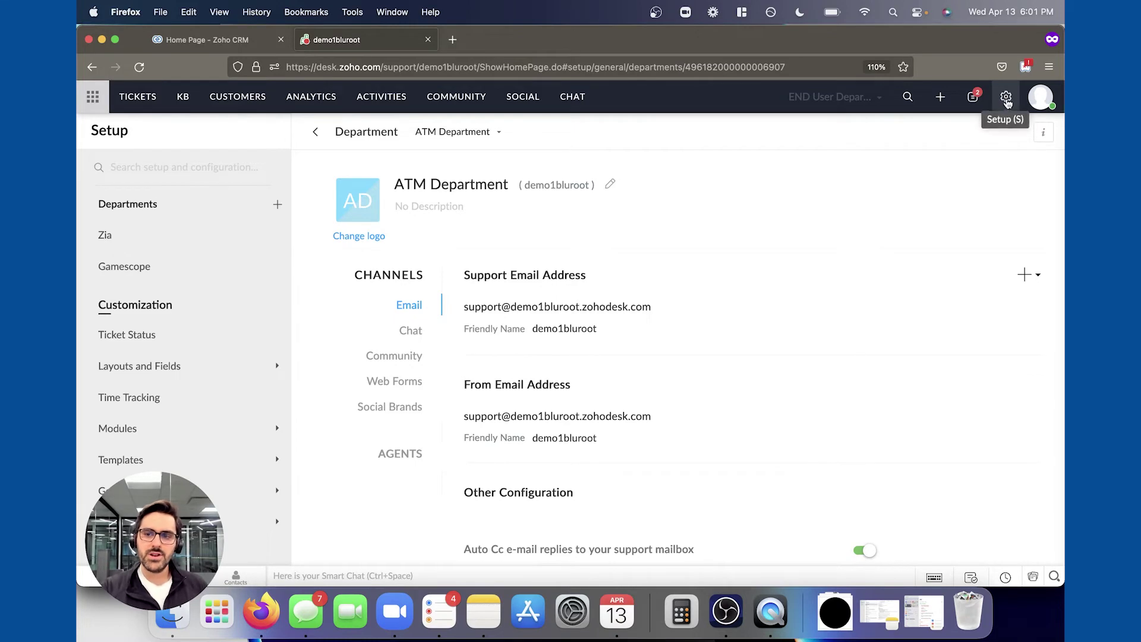
Step: Go to the Agents list and begin adding a new agent in the Zoho admin panel
{"action": "left_click", "coordinate": [1005, 95]}
{"action": "scroll", "coordinate": [395, 399], "scroll_direction": "down", "scroll_amount": 1}
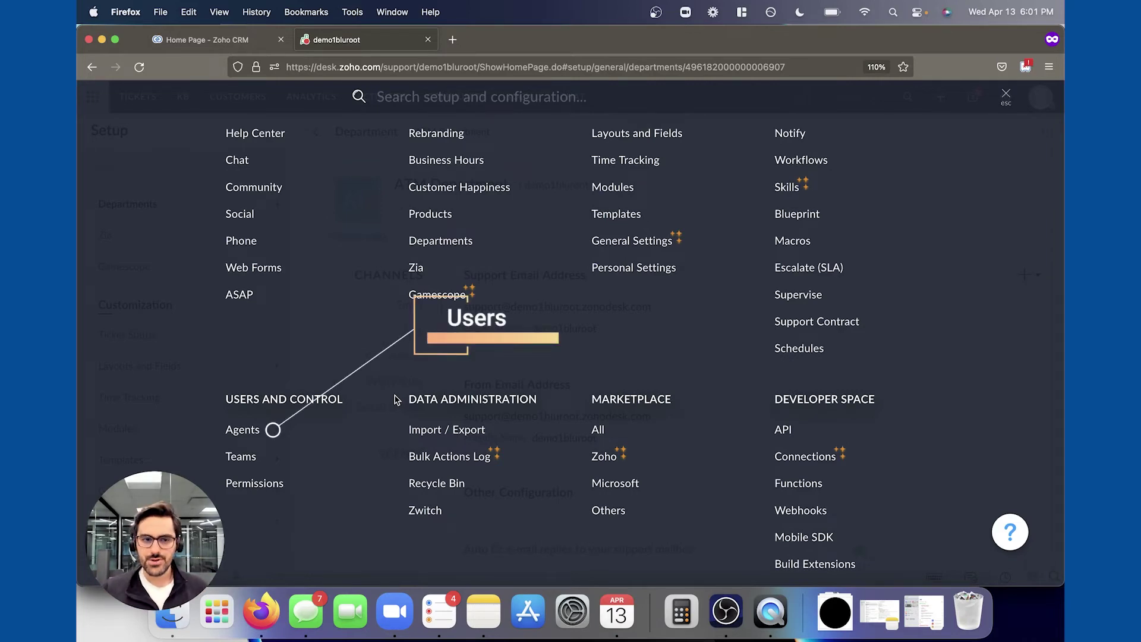
{"action": "left_click", "coordinate": [242, 431]}
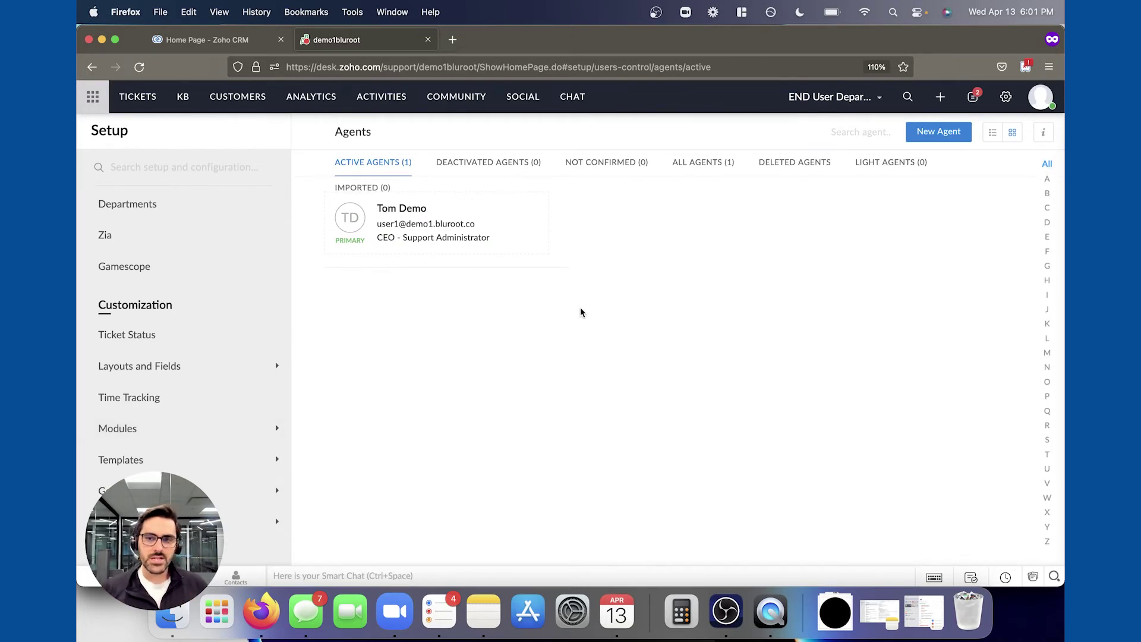
{"action": "left_click", "coordinate": [939, 131]}
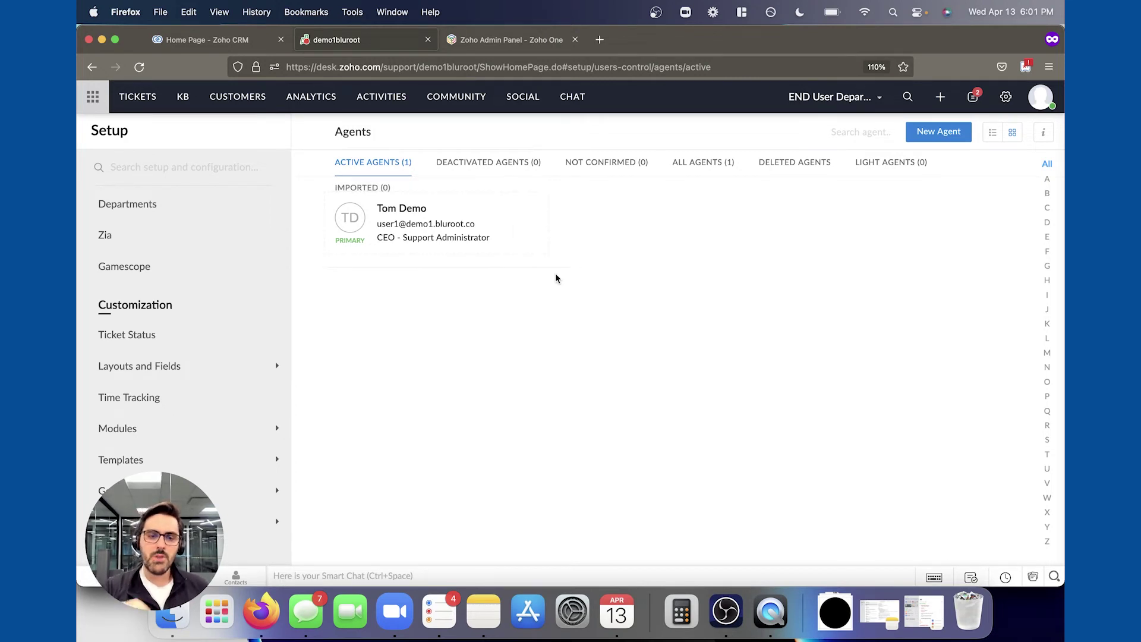
{"action": "left_click", "coordinate": [533, 211]}
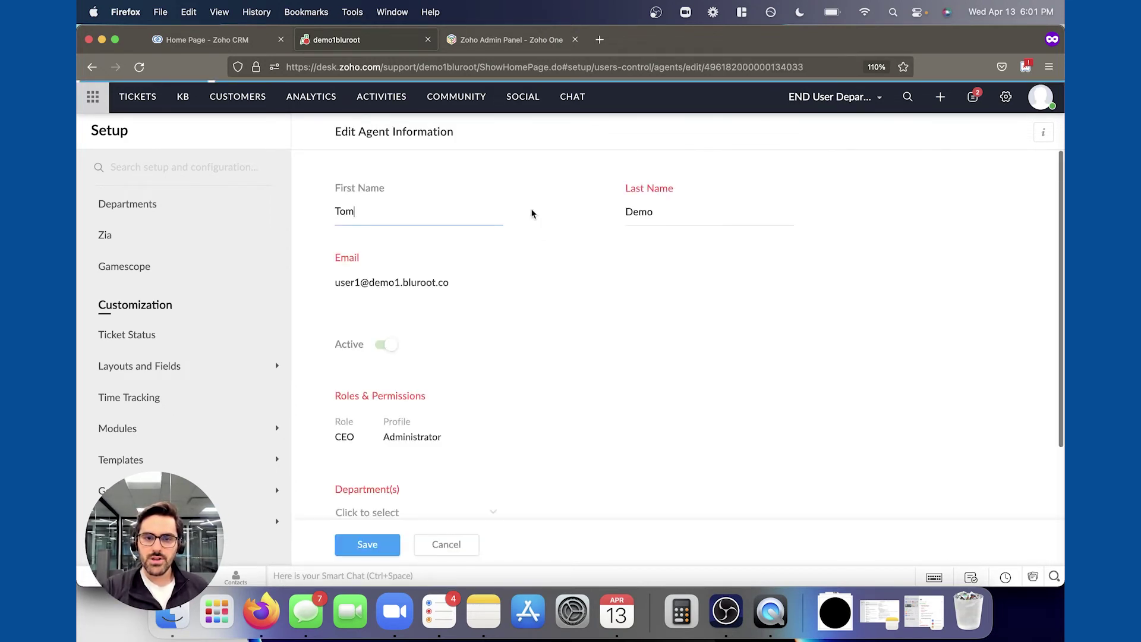
{"action": "scroll", "coordinate": [614, 354], "scroll_direction": "down", "scroll_amount": 1}
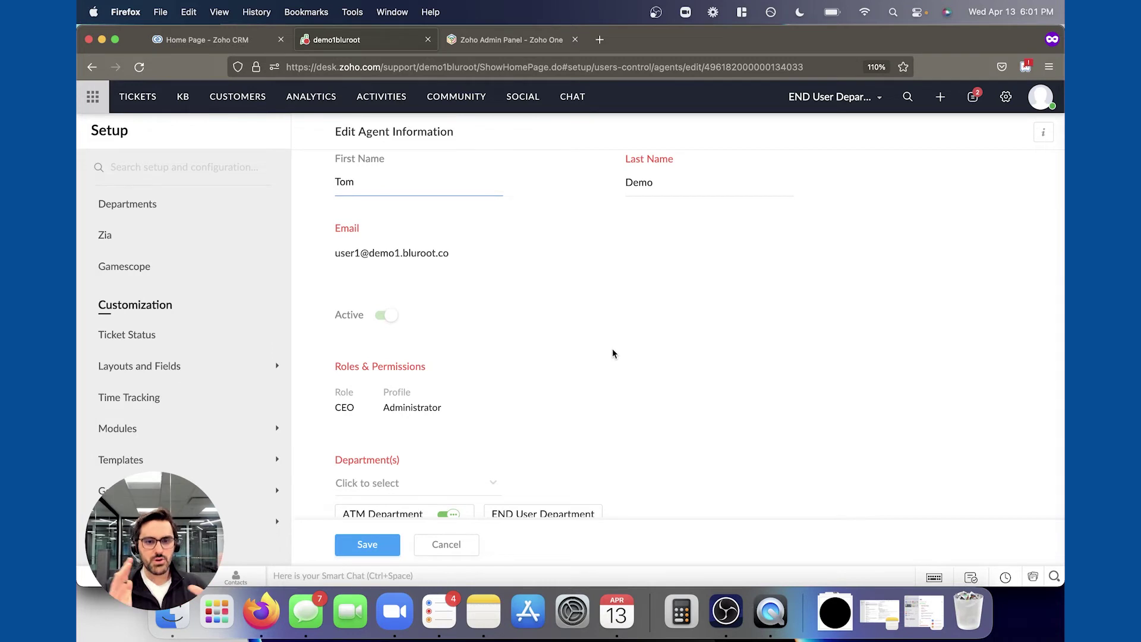
{"action": "scroll", "coordinate": [612, 353], "scroll_direction": "down", "scroll_amount": 2}
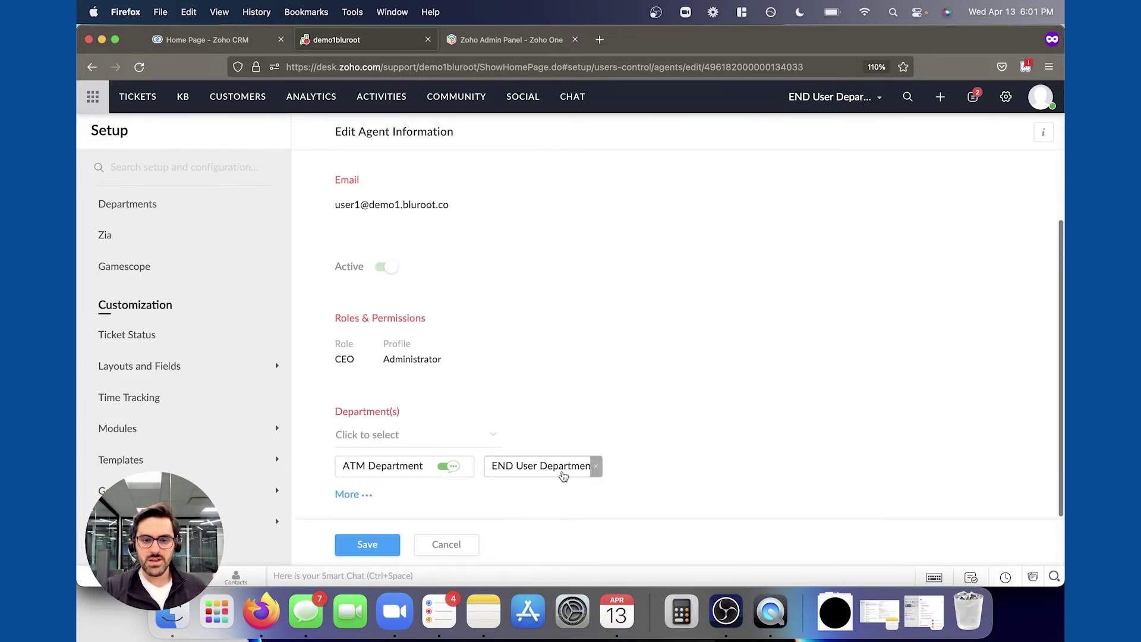
{"action": "left_click", "coordinate": [469, 442]}
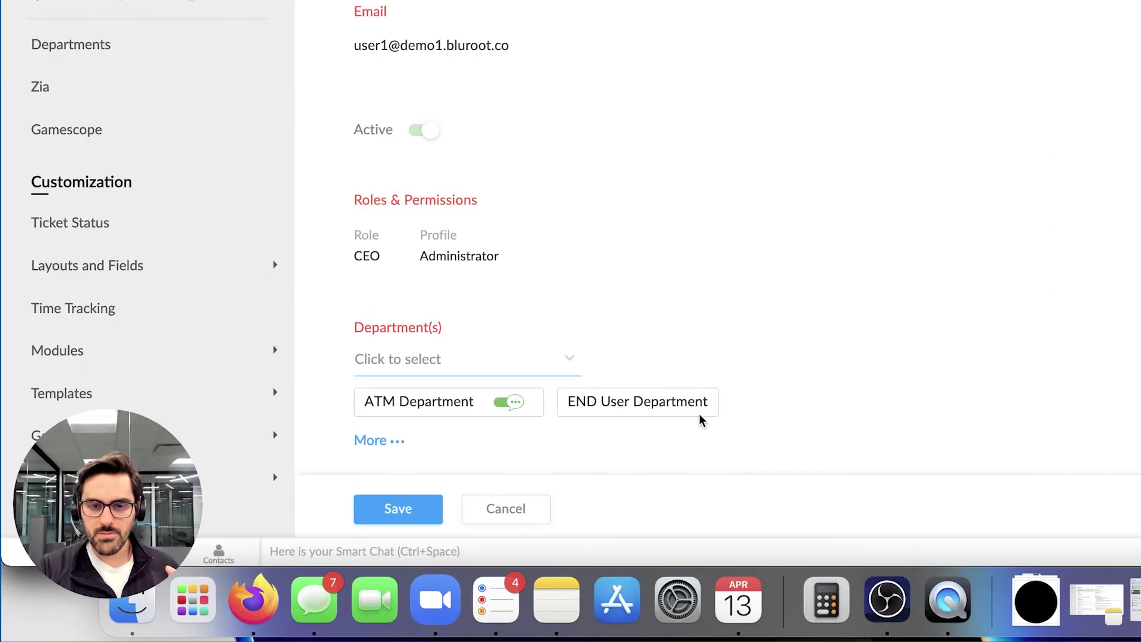
{"action": "left_click", "coordinate": [591, 469]}
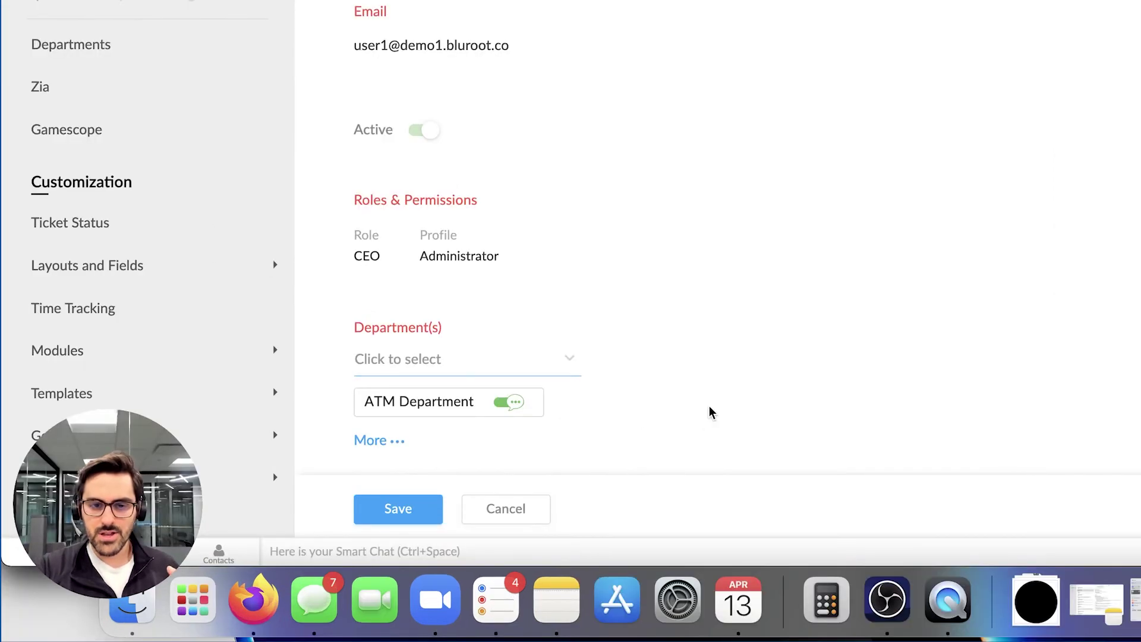
{"action": "left_click", "coordinate": [416, 435]}
{"action": "left_click", "coordinate": [452, 441]}
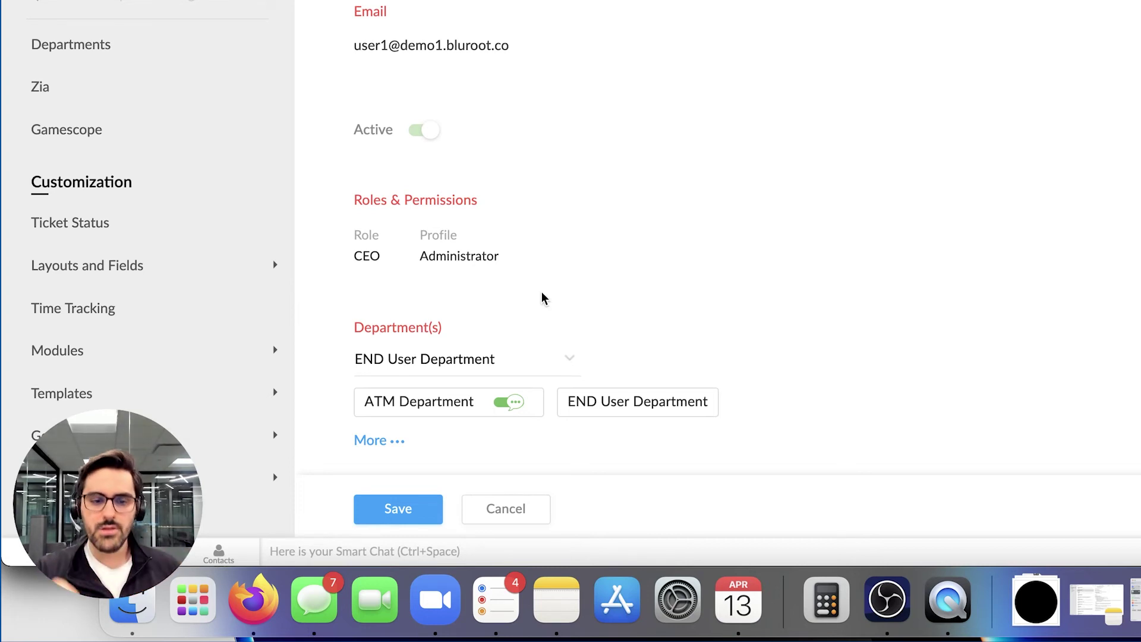
{"action": "left_click", "coordinate": [505, 510]}
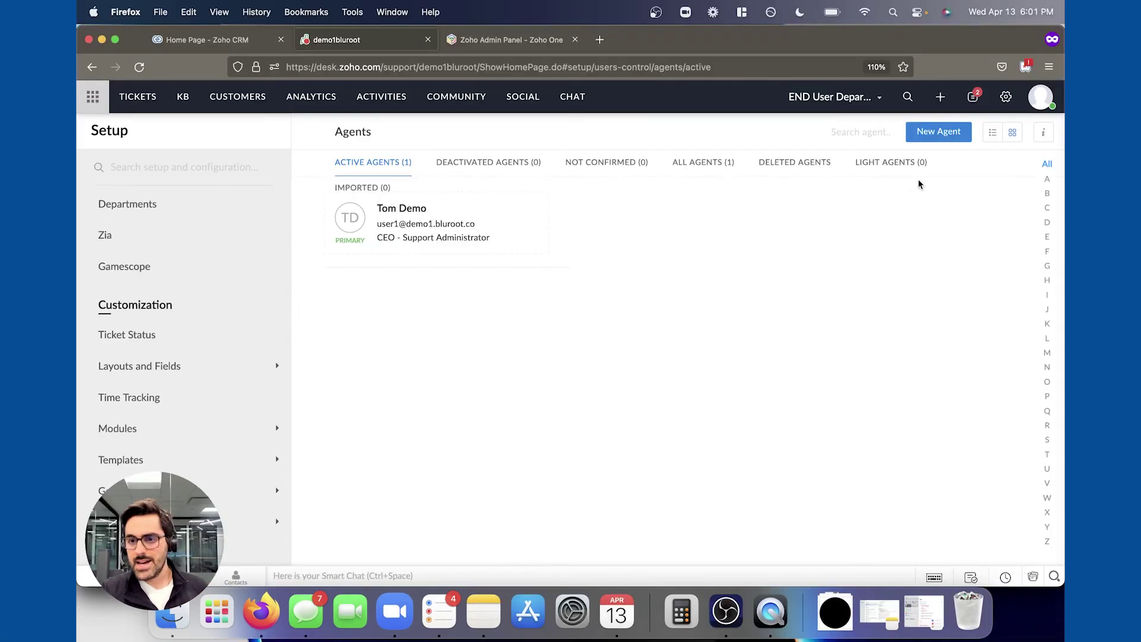
{"action": "left_click", "coordinate": [1006, 96]}
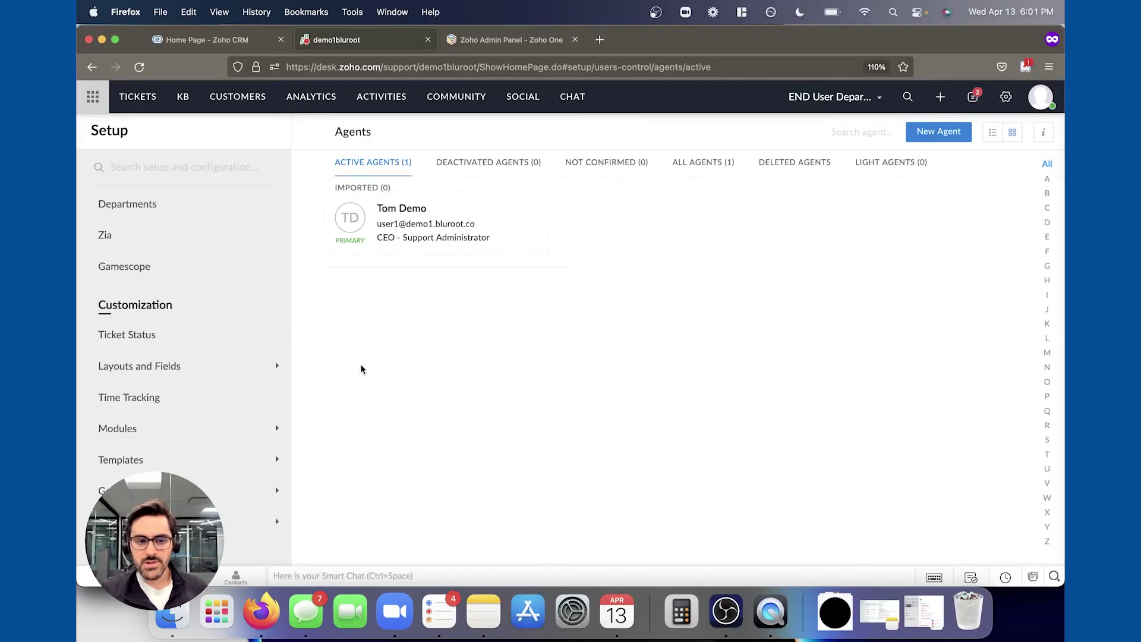
Step: Open the Roles hierarchy, view the CEO role, then start a new role and cancel it
{"action": "scroll", "coordinate": [264, 456], "scroll_direction": "down", "scroll_amount": 1}
{"action": "left_click", "coordinate": [255, 503]}
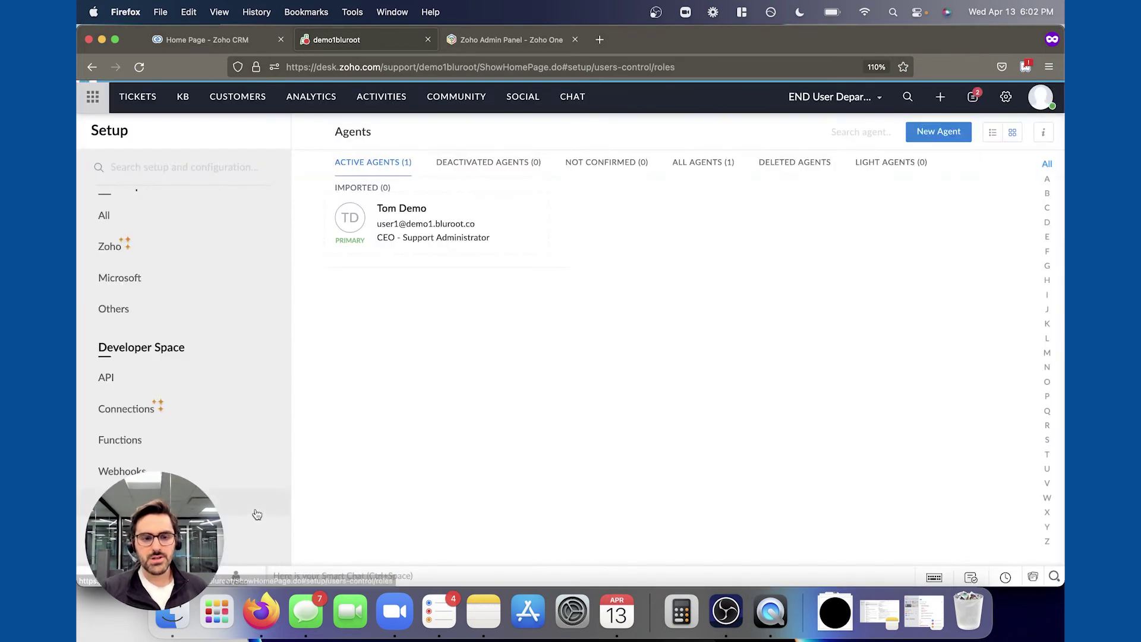
{"action": "left_click", "coordinate": [375, 221]}
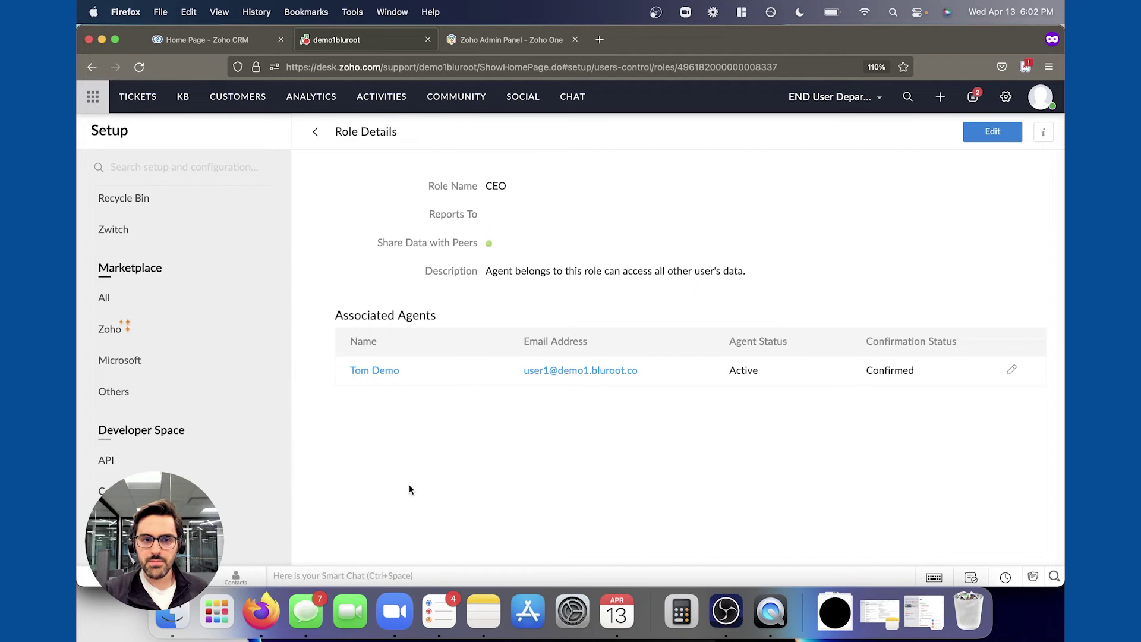
{"action": "left_click", "coordinate": [315, 133]}
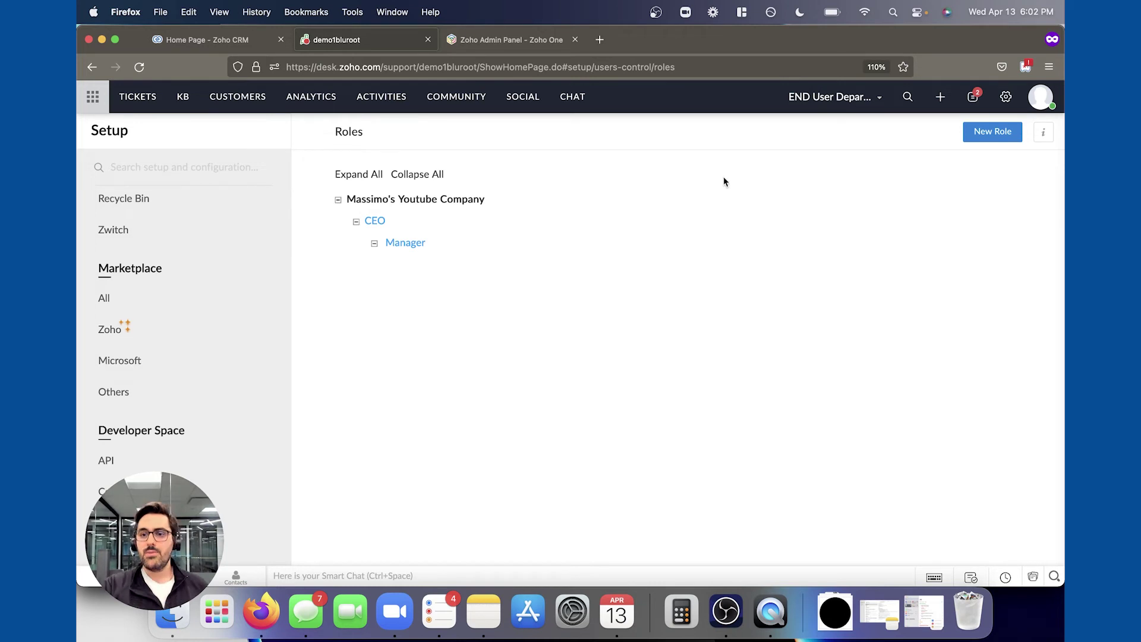
{"action": "left_click", "coordinate": [991, 132]}
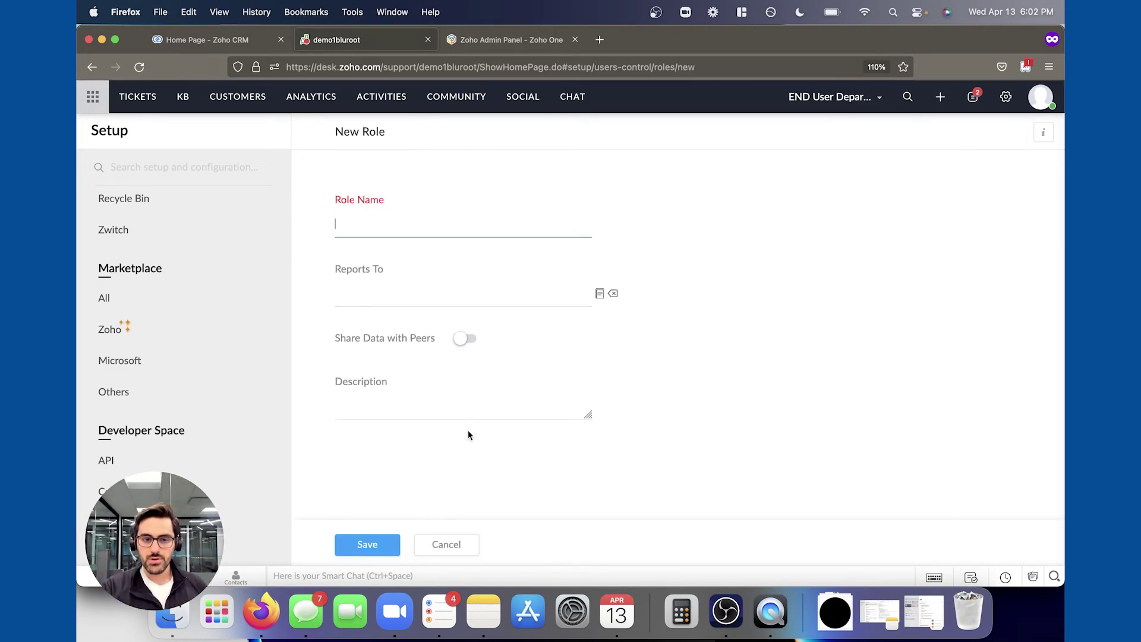
{"action": "left_click", "coordinate": [445, 542]}
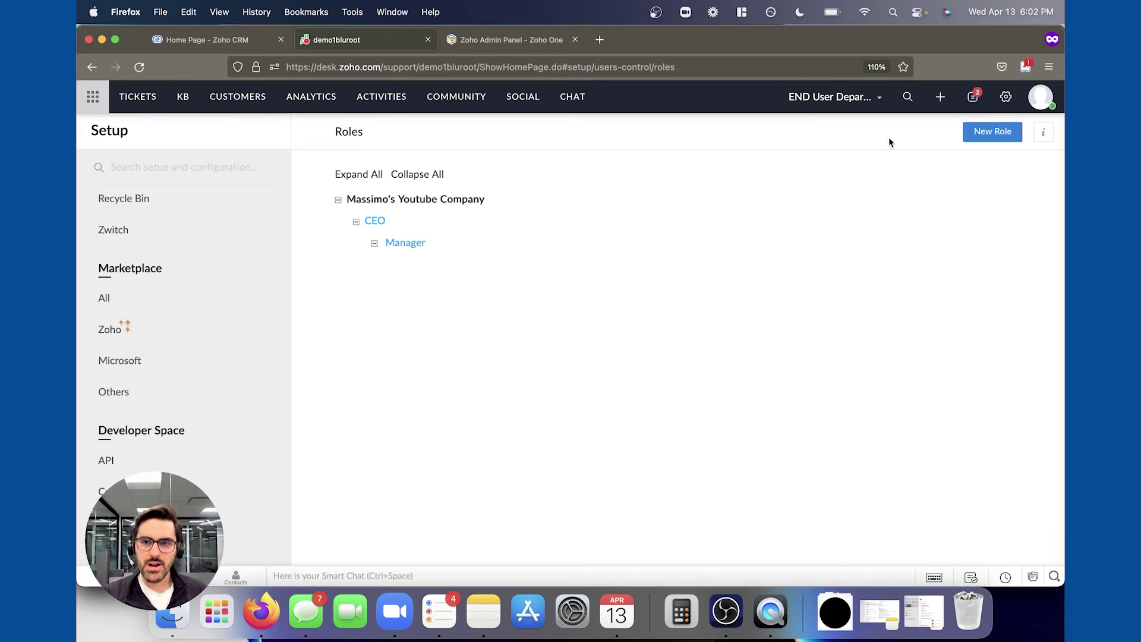
Step: Open the Setup menu and scroll to its Users and Control and Data Administration sections
{"action": "left_click", "coordinate": [1005, 96]}
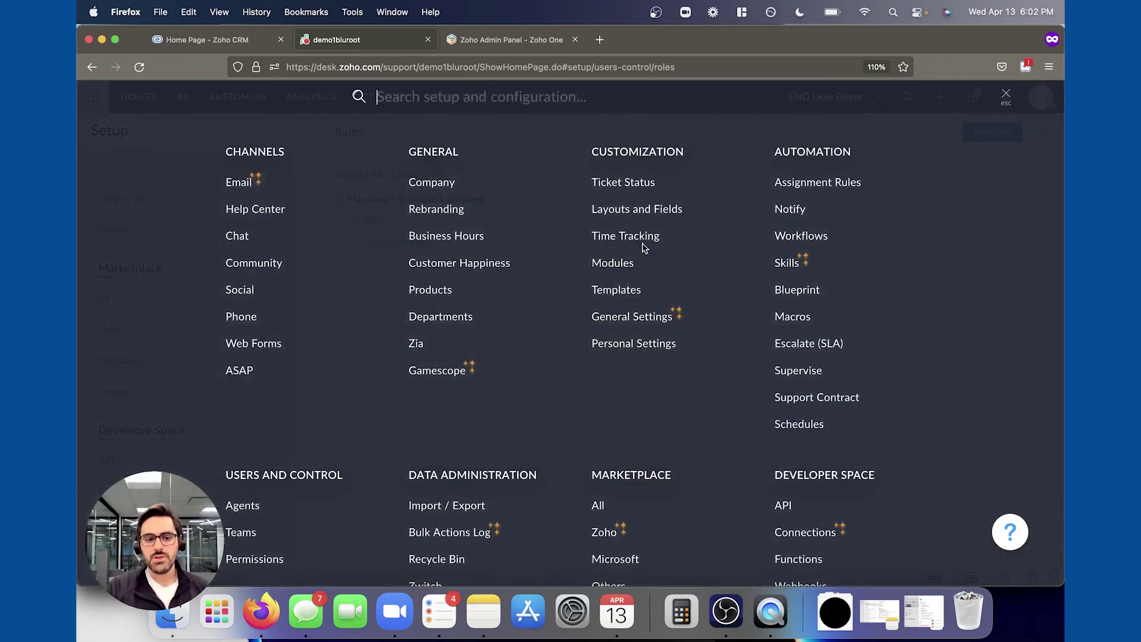
{"action": "scroll", "coordinate": [422, 437], "scroll_direction": "down", "scroll_amount": 1}
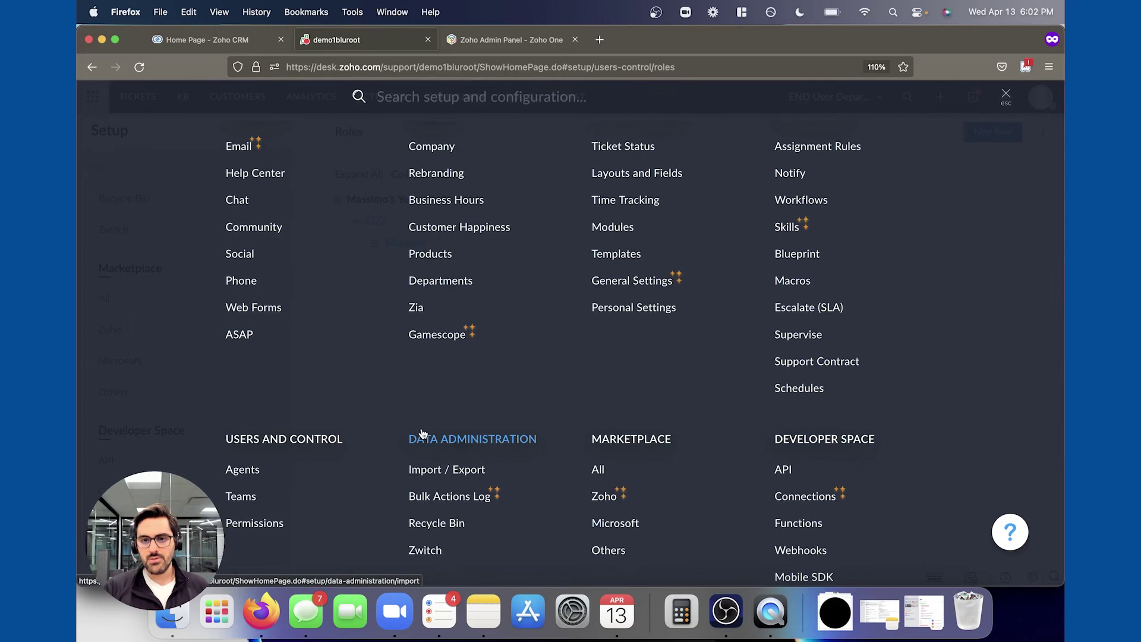